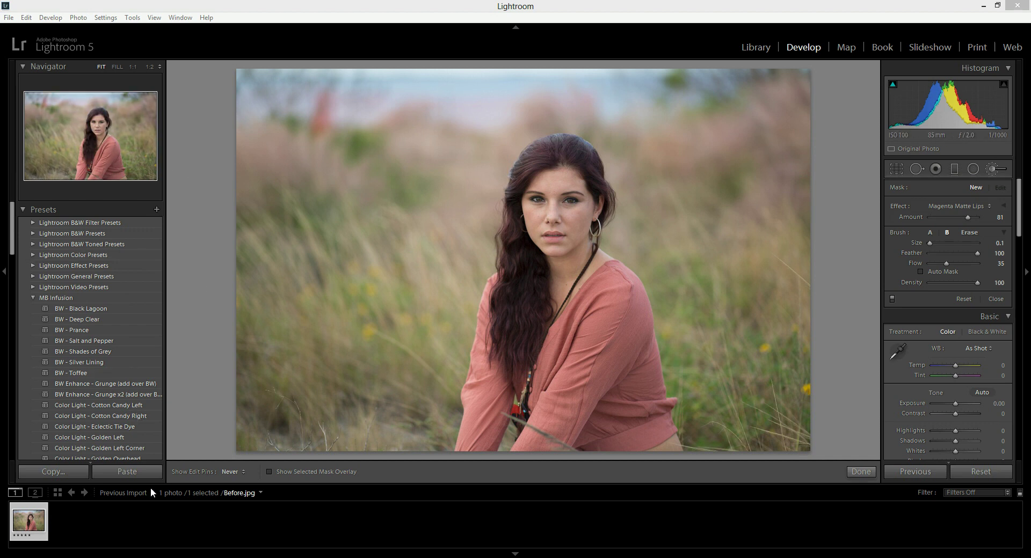
click(239, 510)
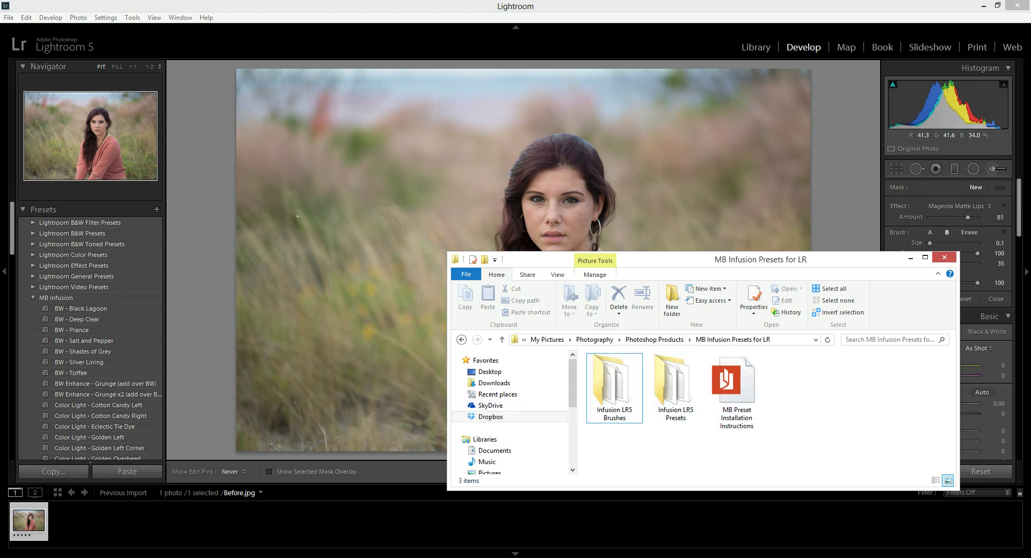
key(alt+Tab)
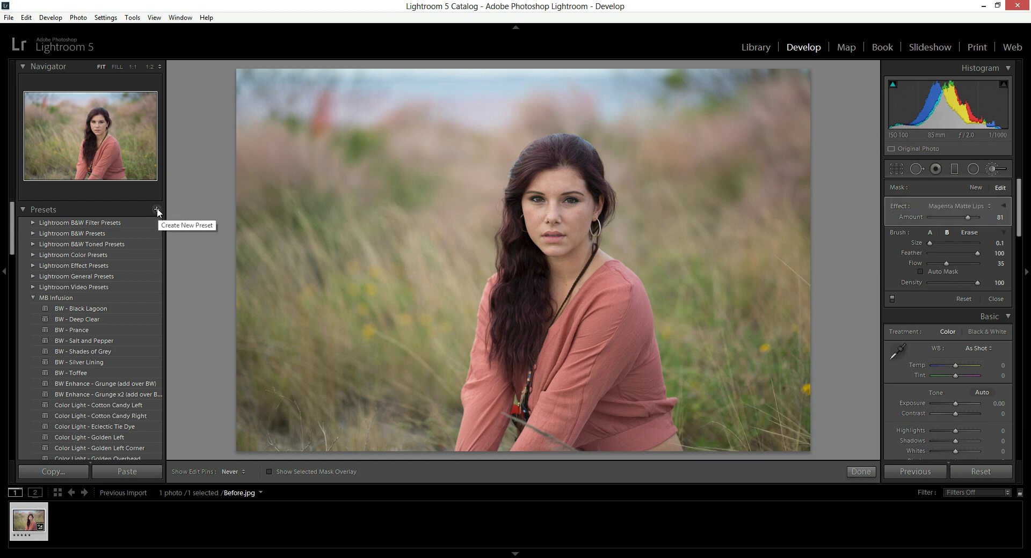
click(156, 209)
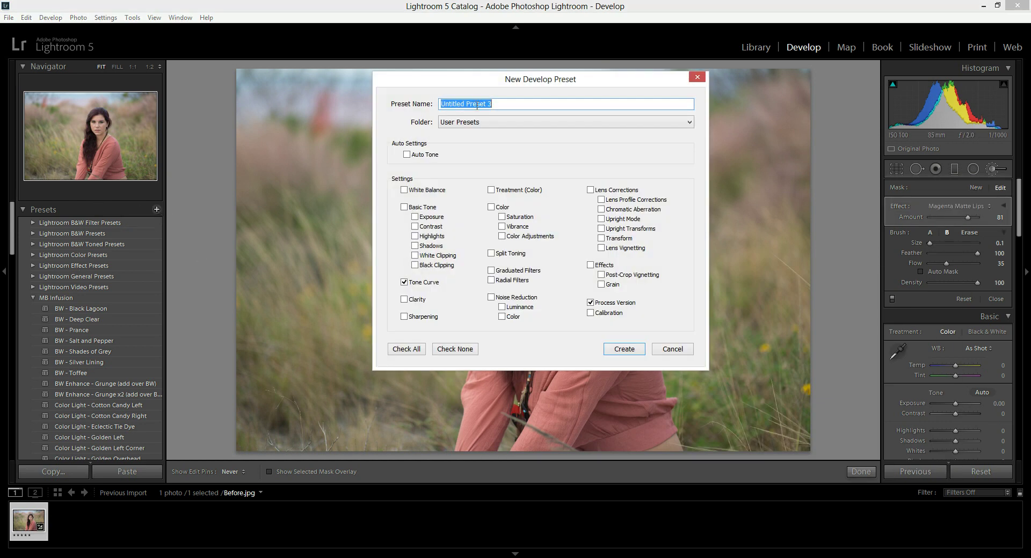
click(698, 79)
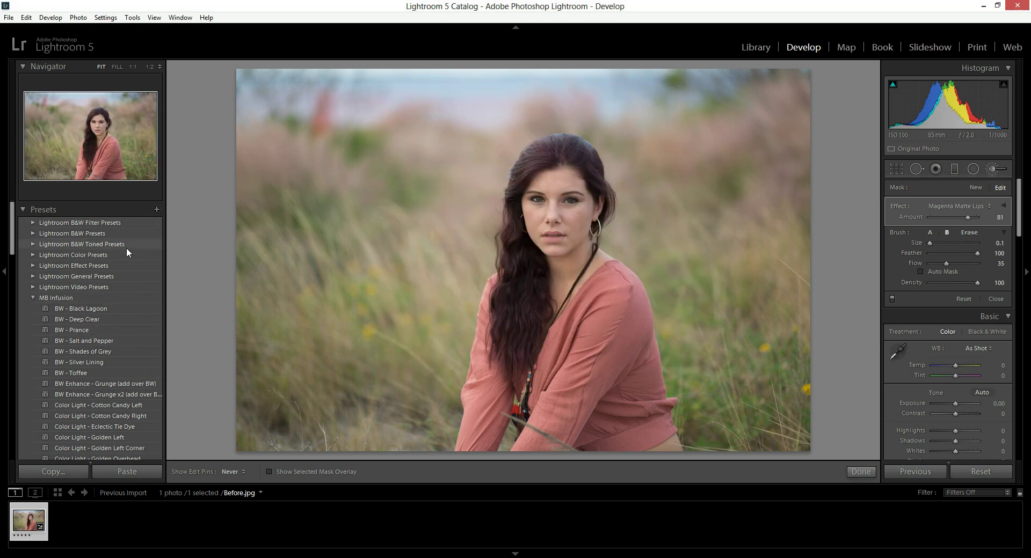
Create a new develop preset folder named "MB Infusion Presets".
right_click(108, 224)
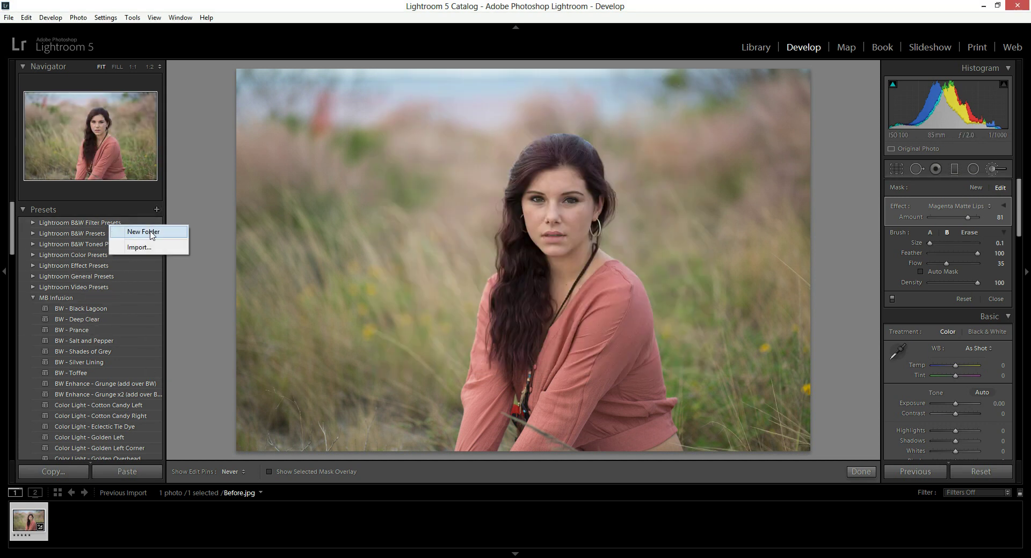
right_click(67, 221)
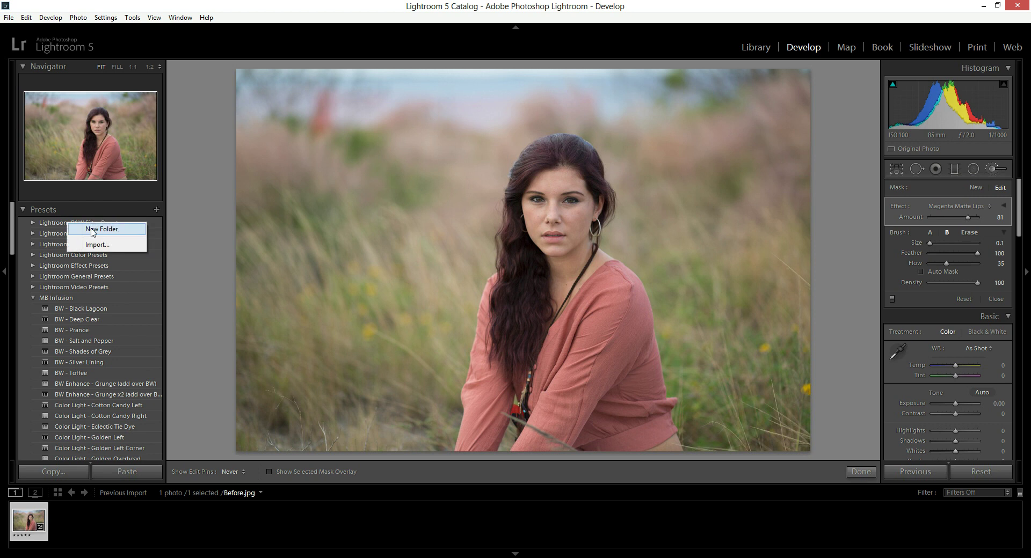
click(109, 229)
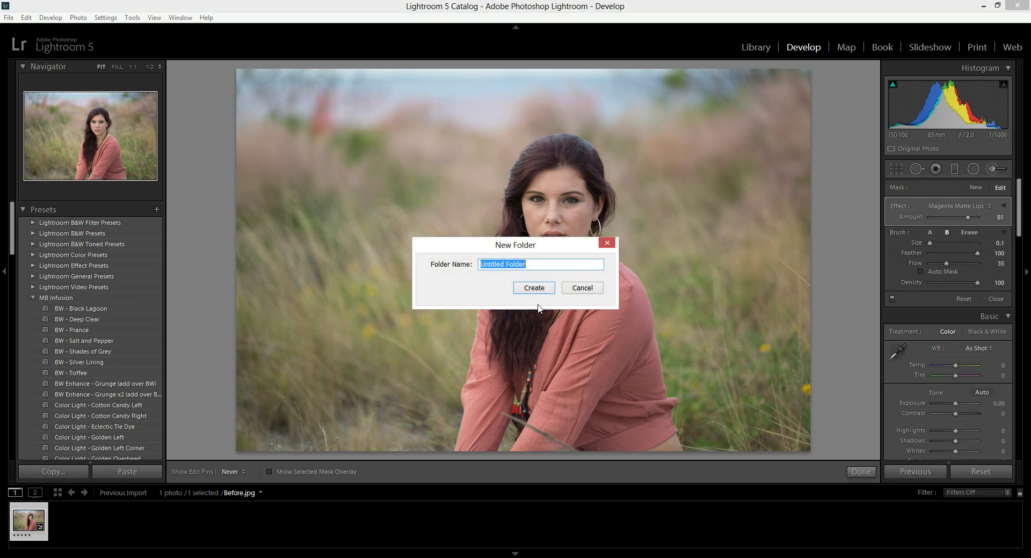
text(Mb)
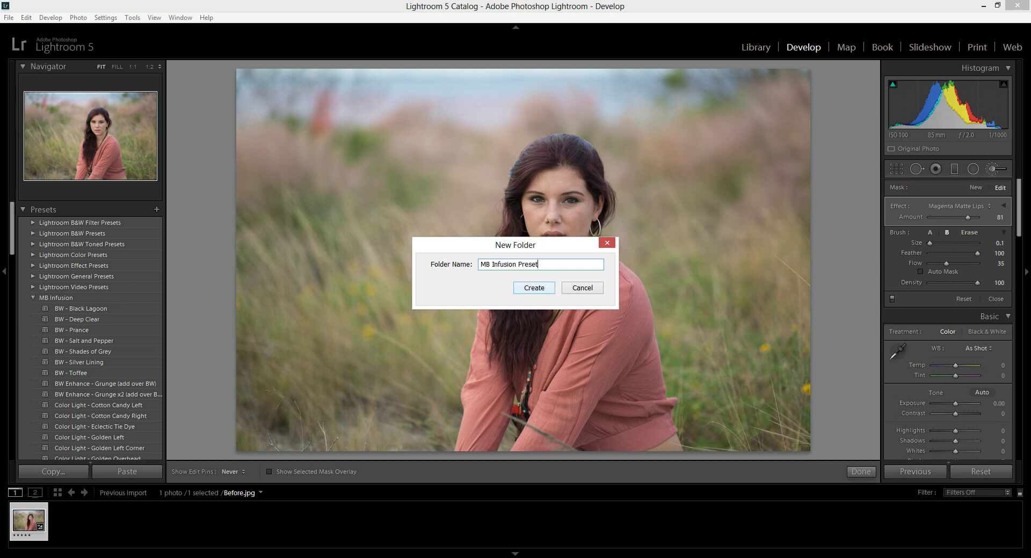
click(534, 290)
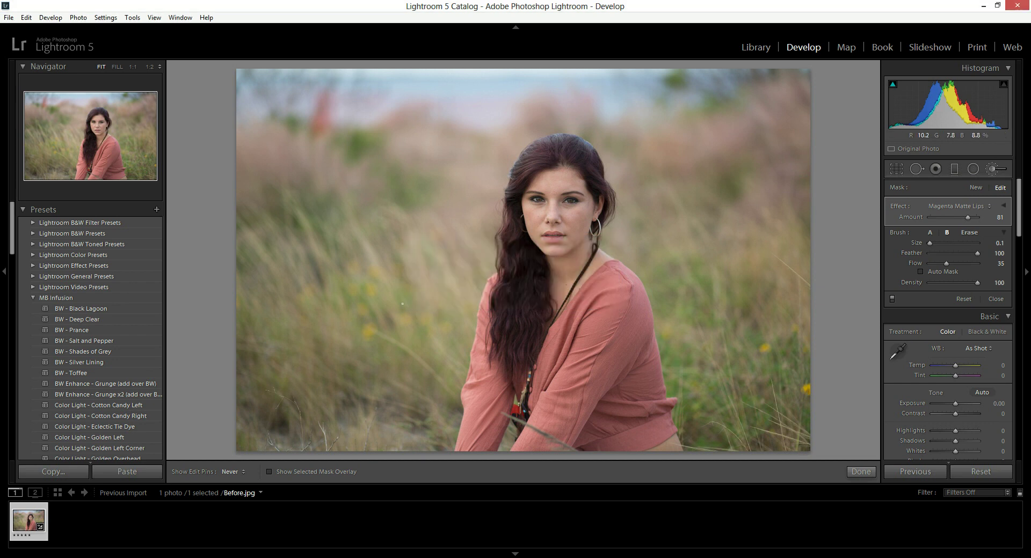
Import all the preset templates from the Infusion LR5 Presets folder into the MB Infusion Presets group.
click(33, 298)
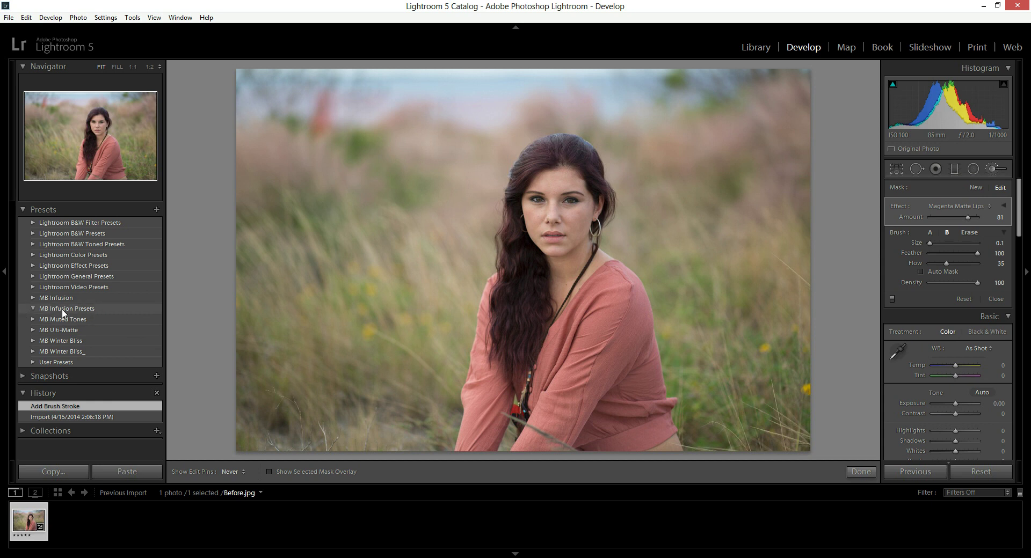
right_click(97, 309)
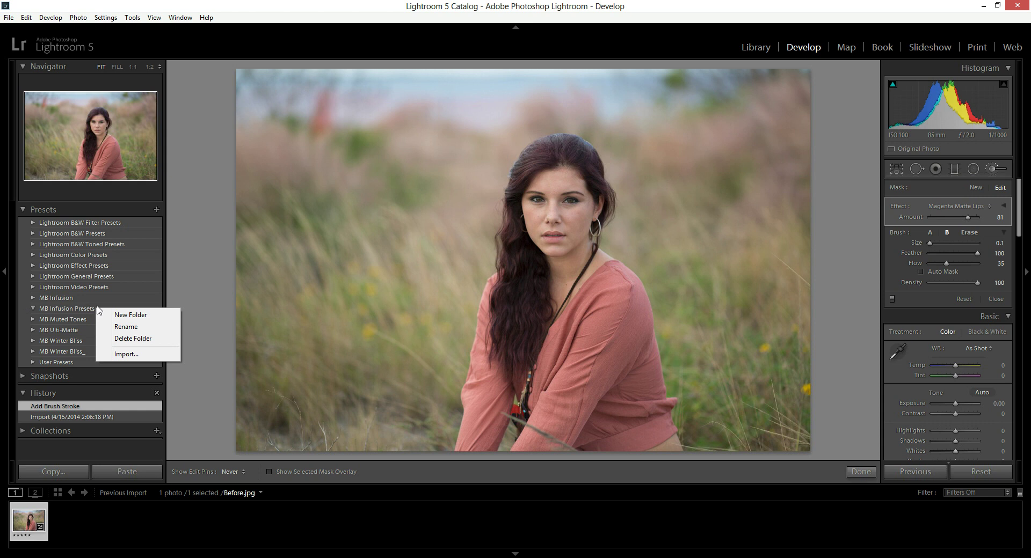
click(157, 358)
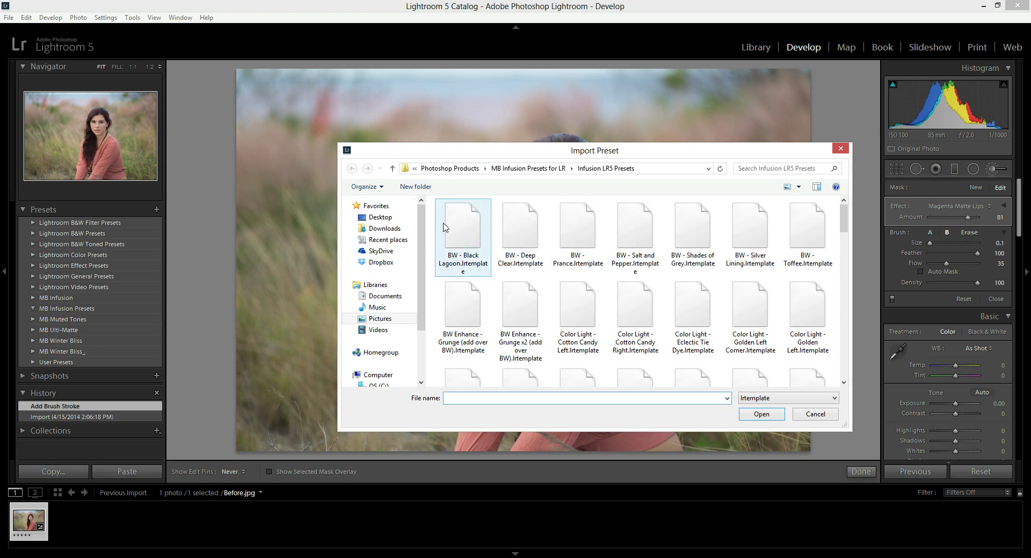
drag(433, 220, 810, 432)
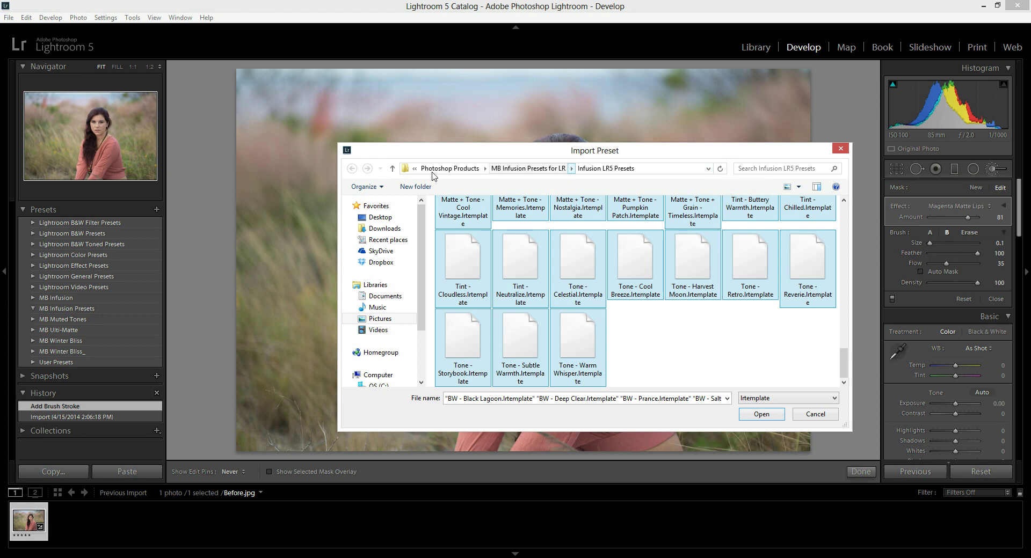
click(761, 415)
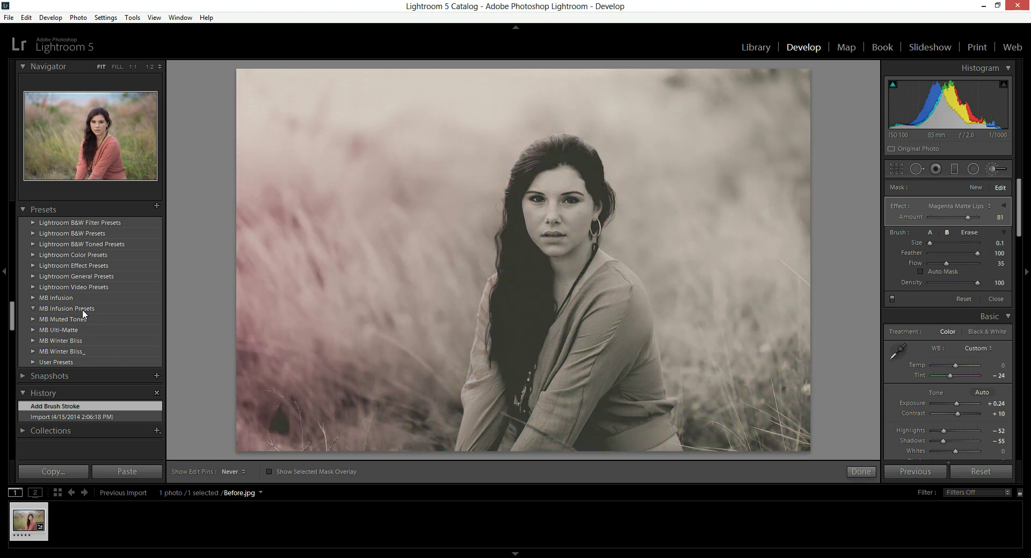
Revert the photo to its original Import state in the edit history.
scroll(94, 350, up, 10)
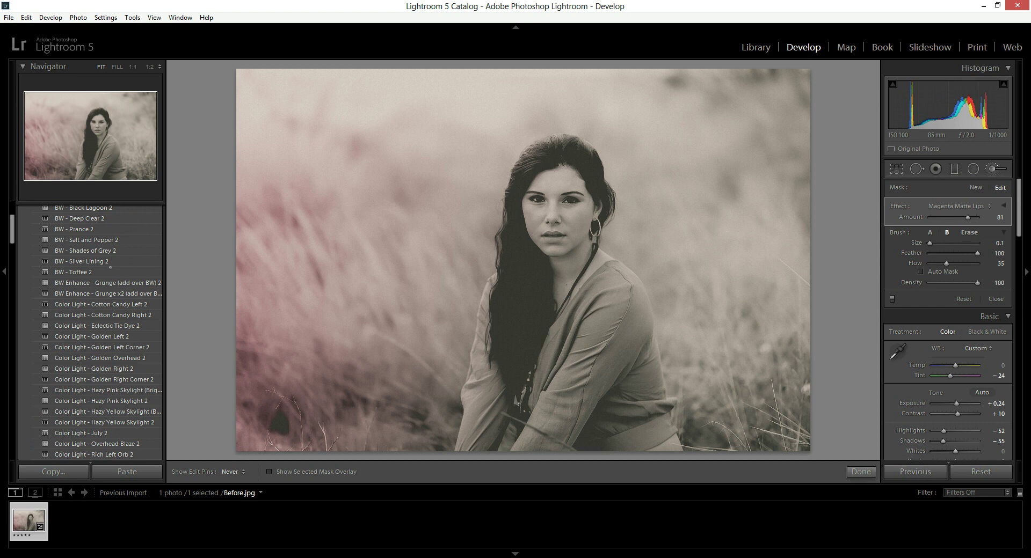
scroll(83, 268, up, 10)
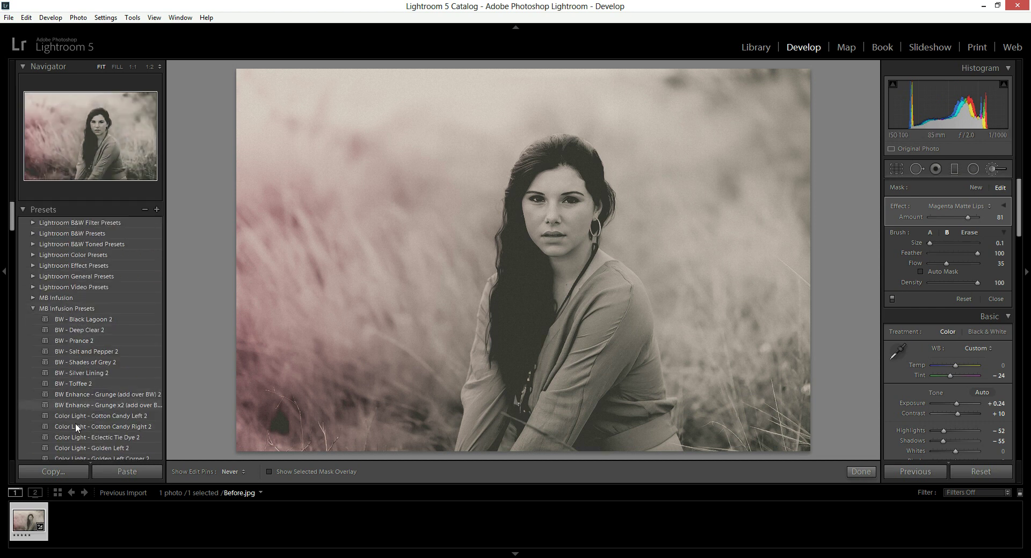
scroll(79, 375, down, 15)
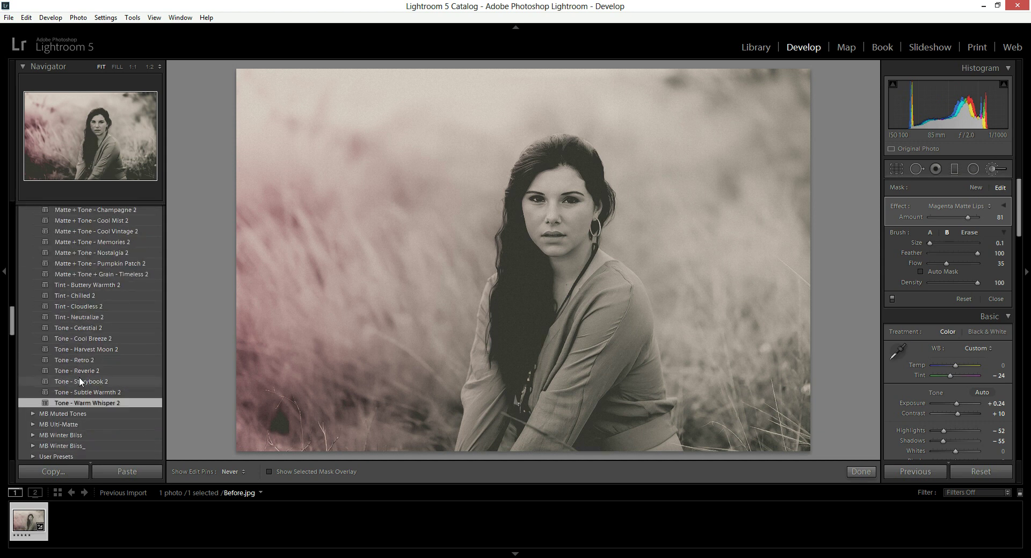
scroll(79, 398, up, 5)
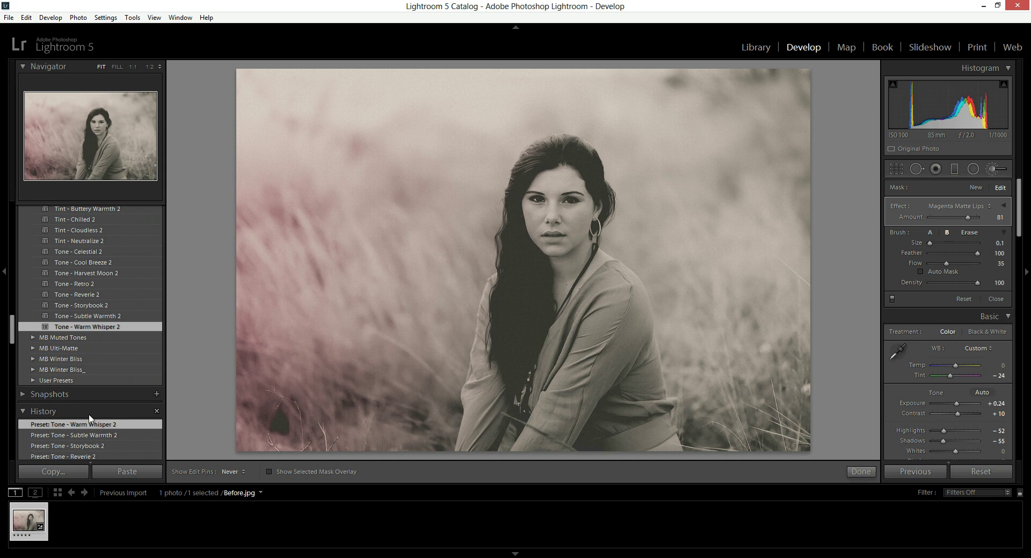
scroll(81, 415, down, 3)
scroll(70, 370, down, 10)
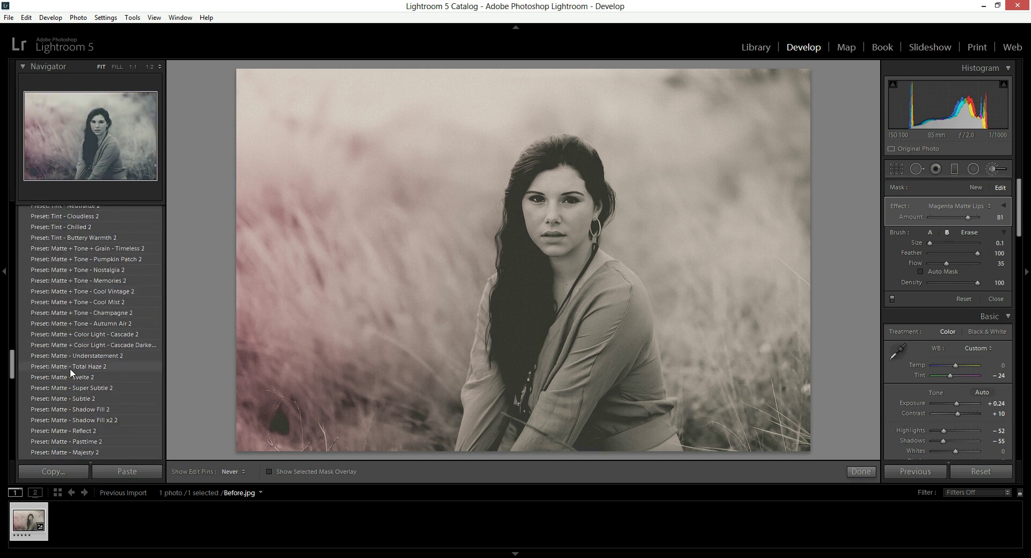
scroll(70, 368, down, 5)
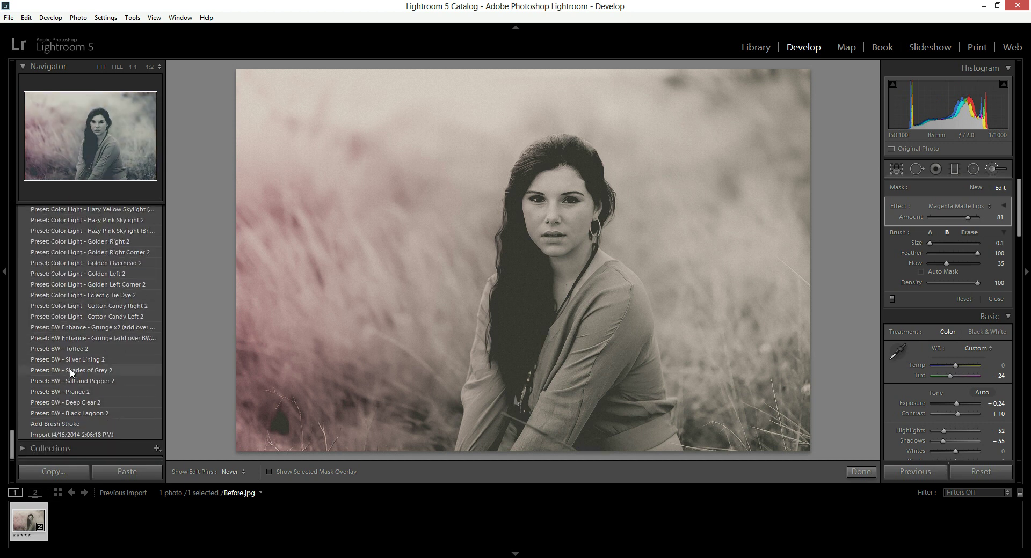
click(76, 434)
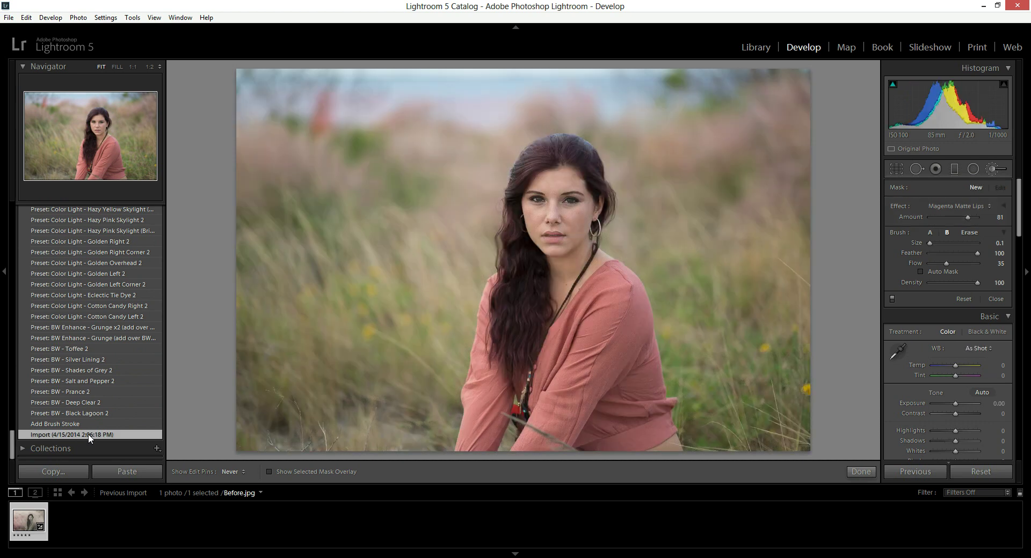
Open the Presets section of the preferences and show the Lightroom presets folder in File Explorer.
scroll(67, 338, up, 5)
scroll(61, 322, up, 10)
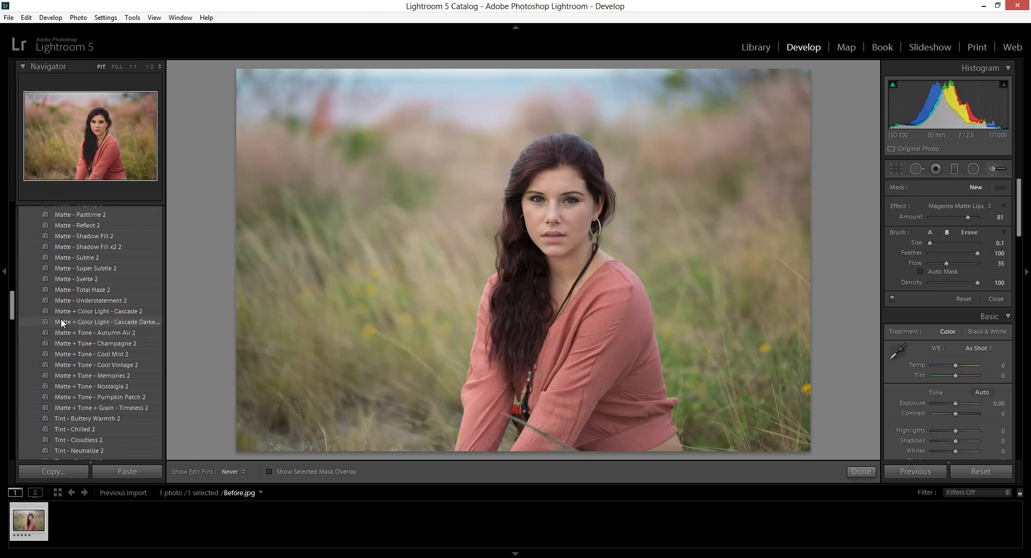
scroll(66, 284, up, 15)
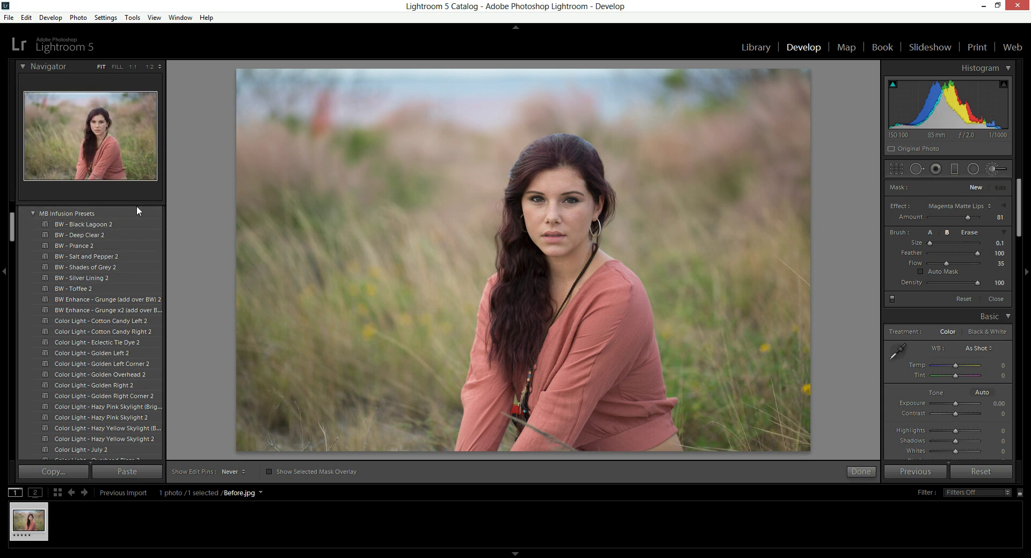
click(59, 18)
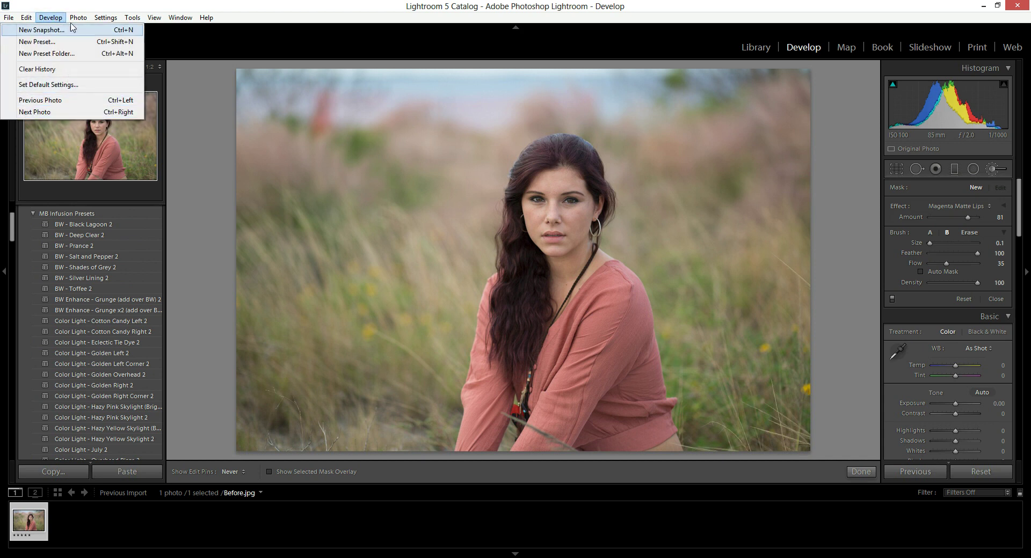
mouse_move(25, 20)
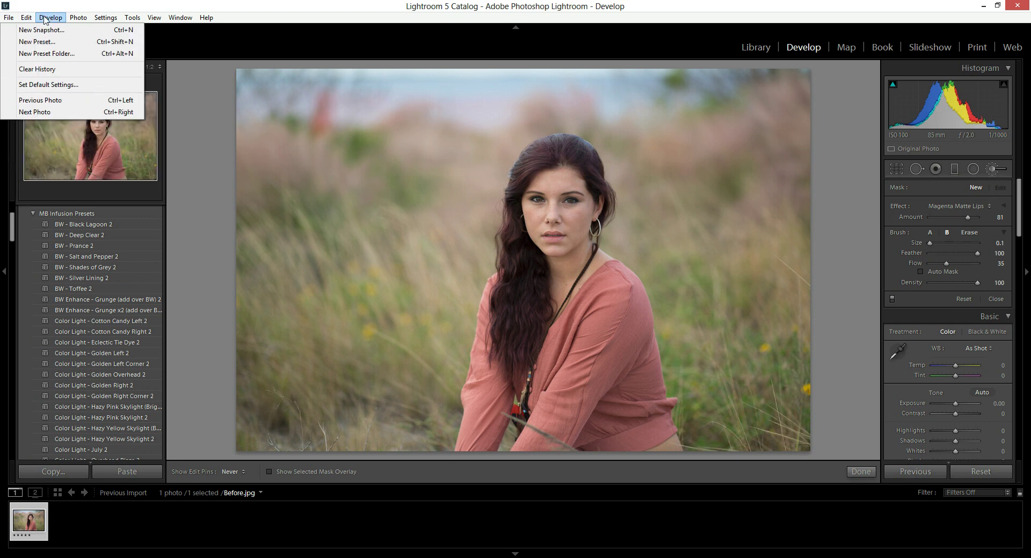
click(54, 151)
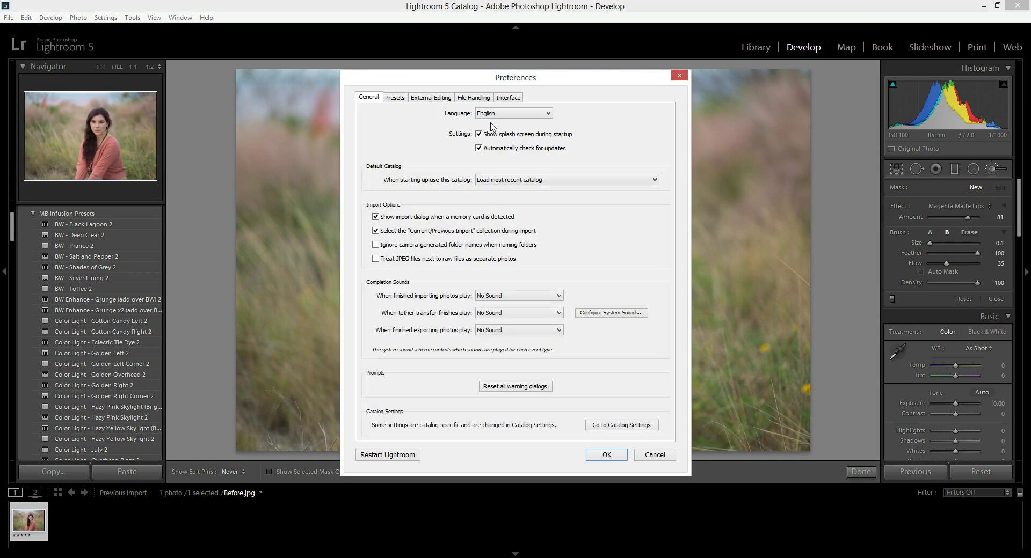
click(393, 98)
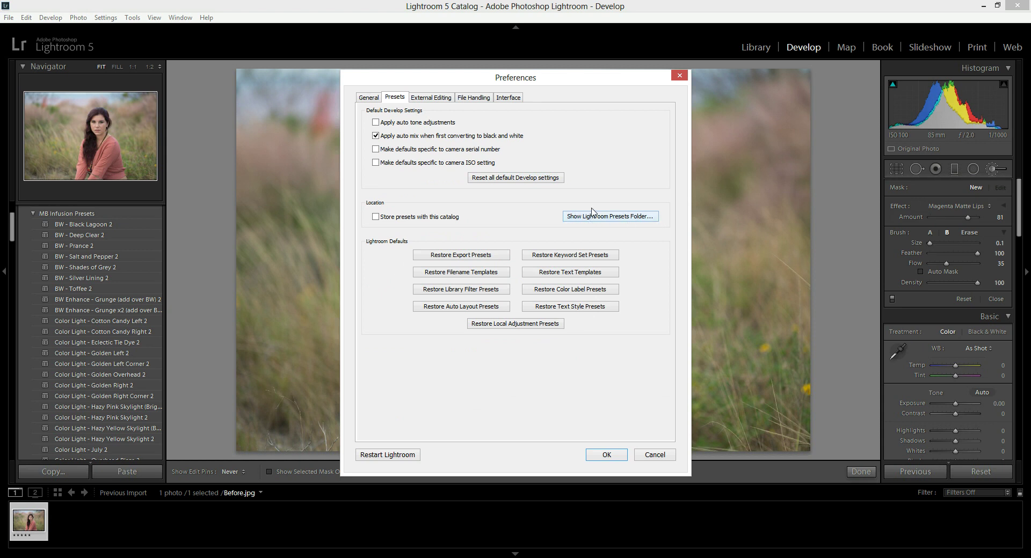
click(612, 218)
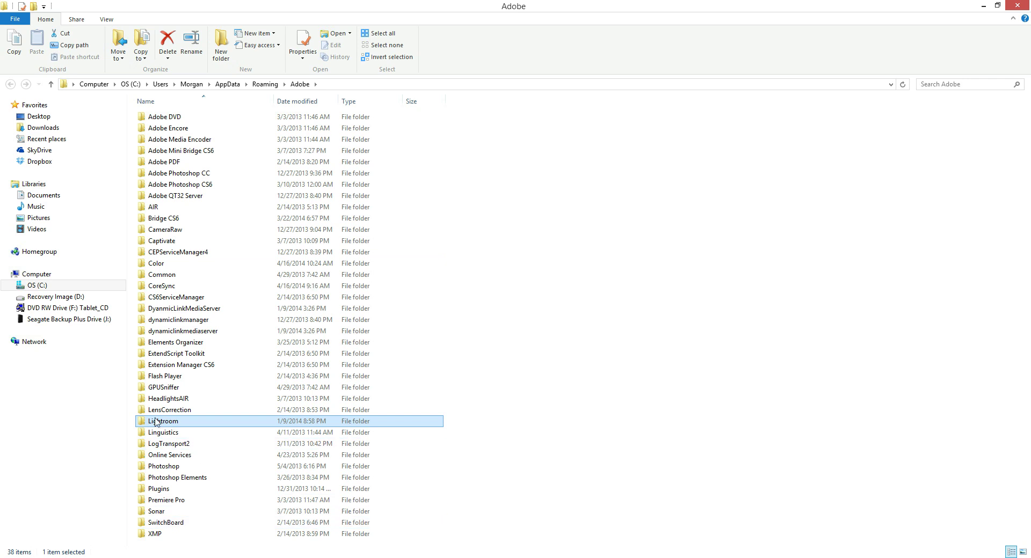
Open the Local Adjustment Presets folder inside the Lightroom folder.
mouse_move(159, 424)
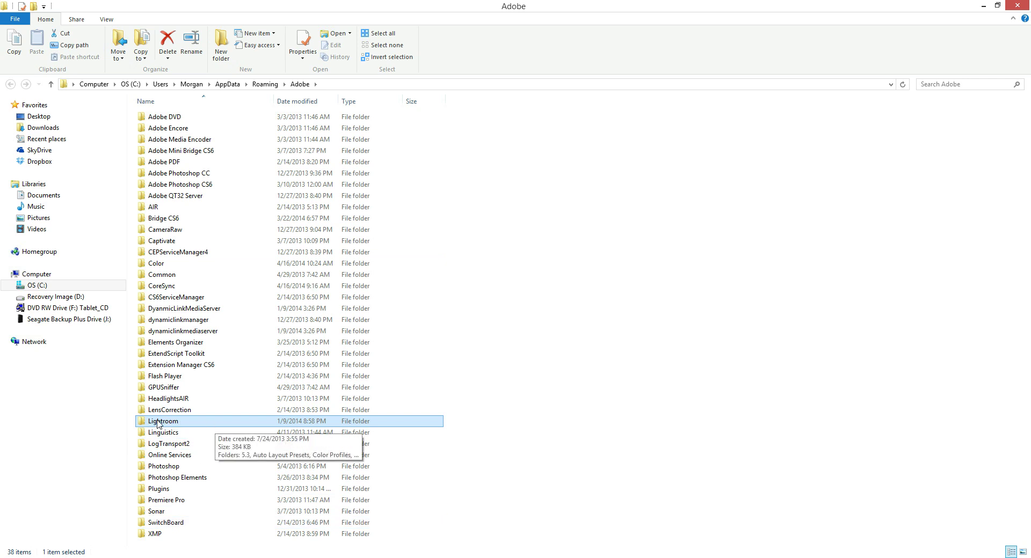
double_click(190, 423)
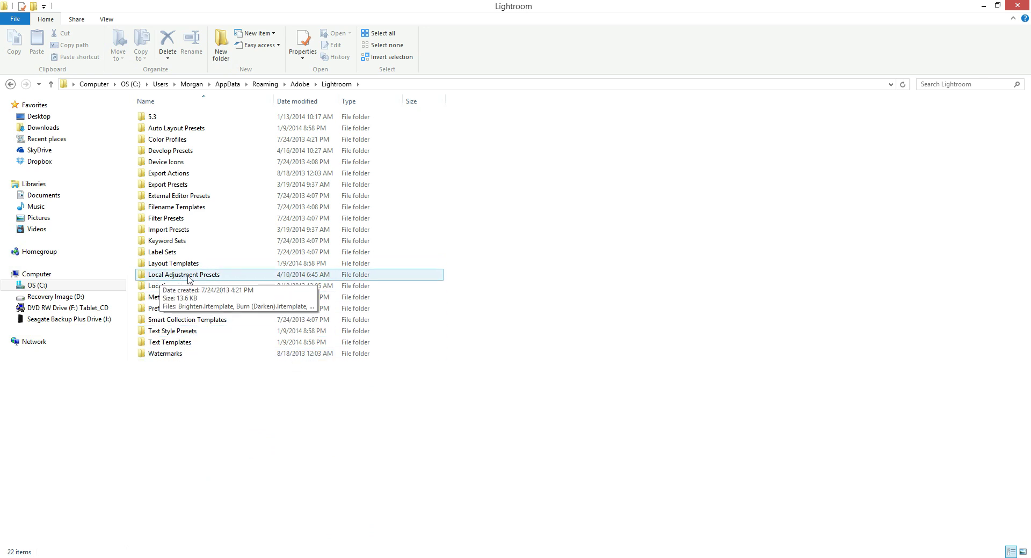
double_click(218, 279)
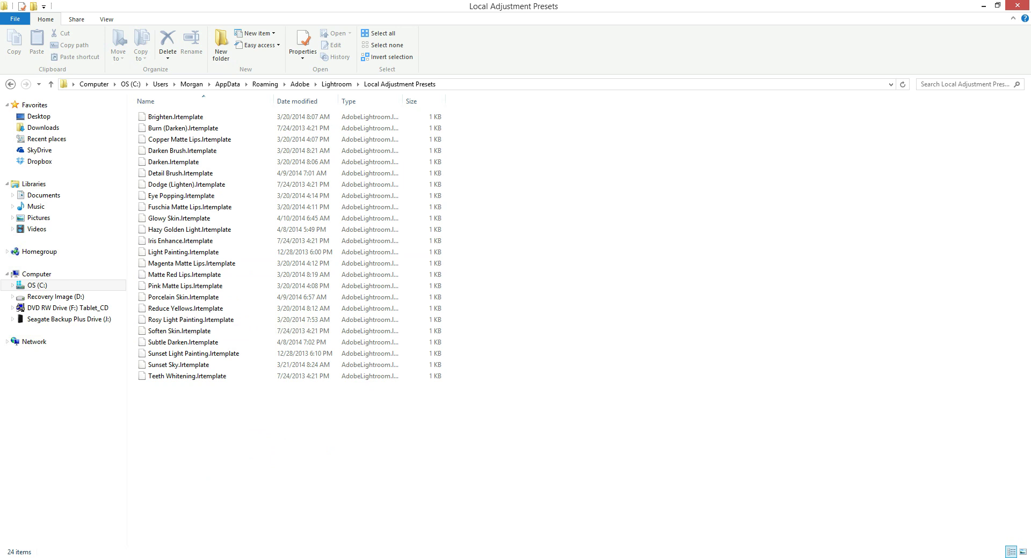
Switch to the MB Infusion Presets for LR folder and copy all the brush templates from its Infusion LR5 Brushes subfolder.
mouse_move(128, 557)
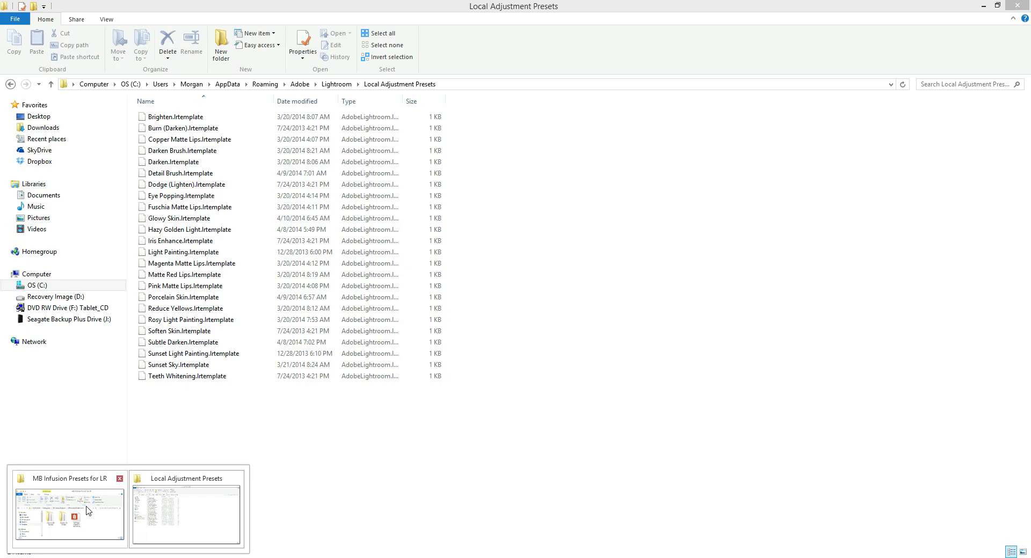
click(89, 511)
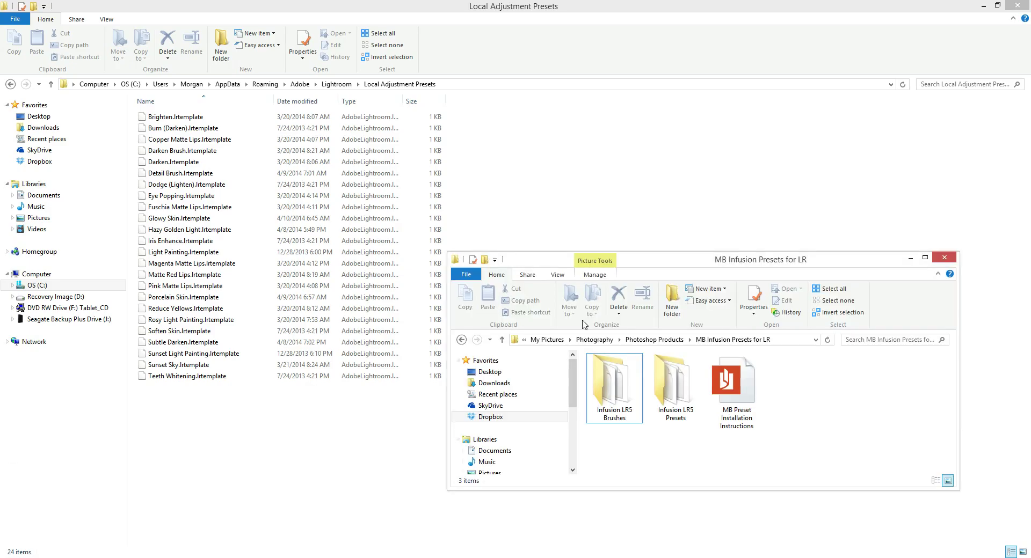
click(622, 390)
double_click(623, 389)
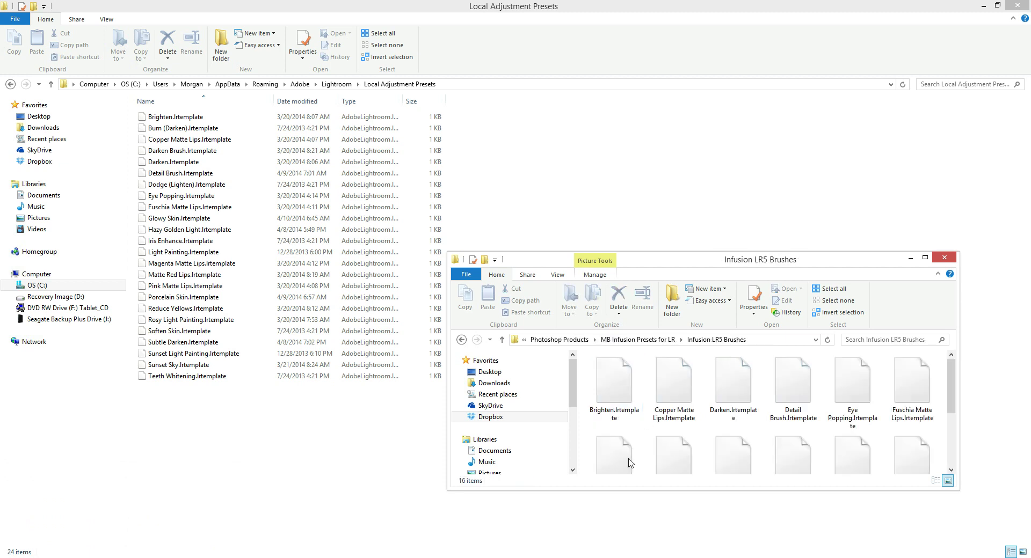
drag(593, 381, 958, 523)
scroll(867, 382, up, 1)
right_click(865, 379)
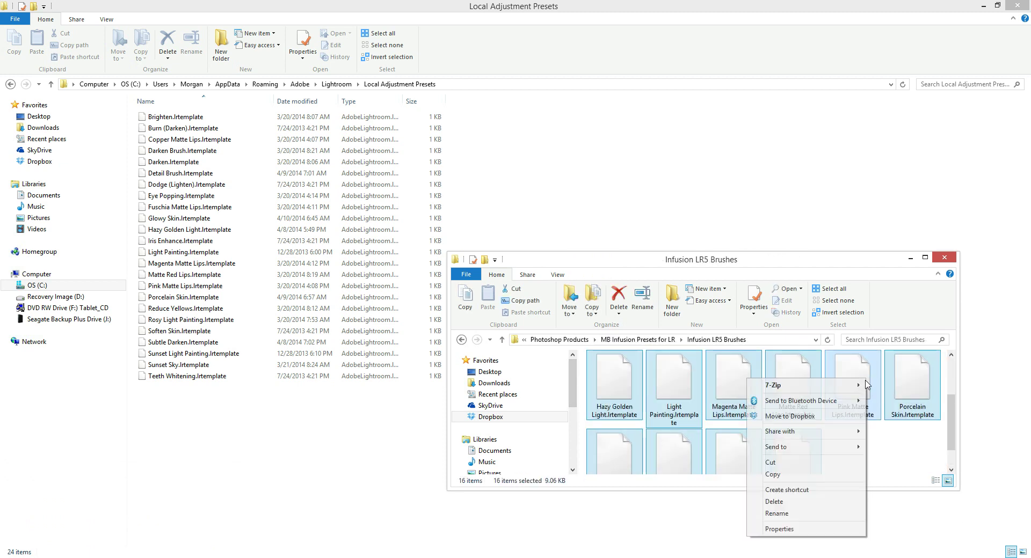
click(805, 474)
click(208, 413)
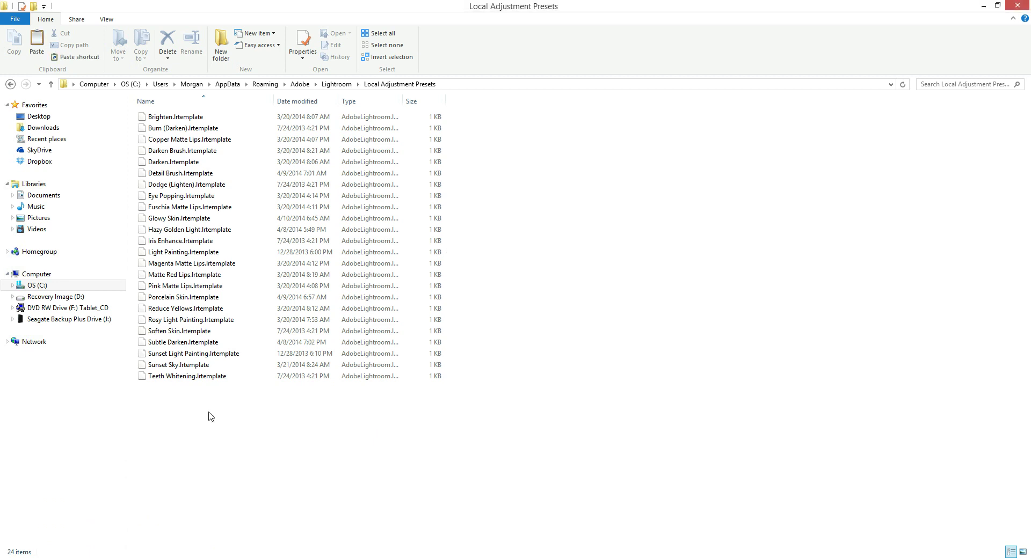
right_click(208, 412)
right_click(272, 423)
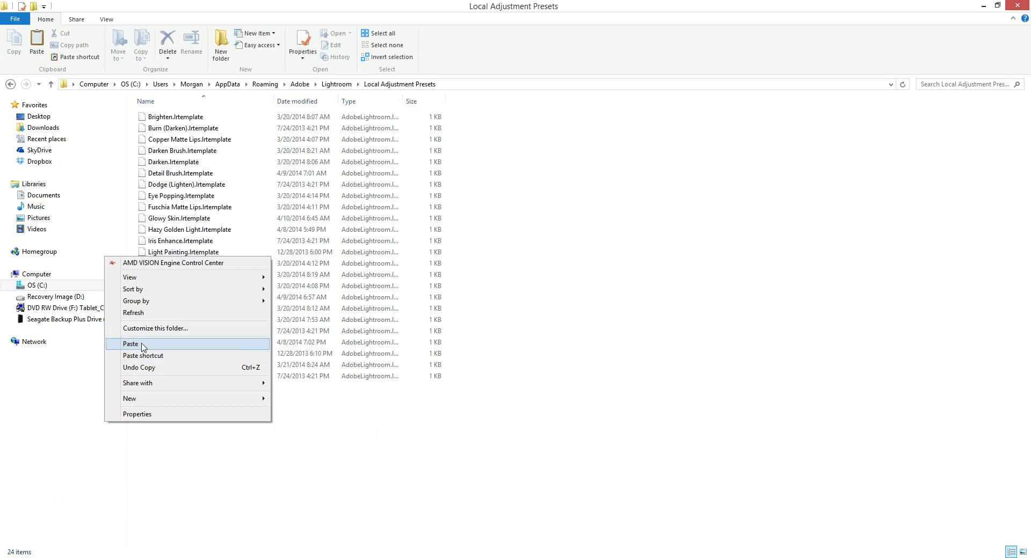
click(556, 379)
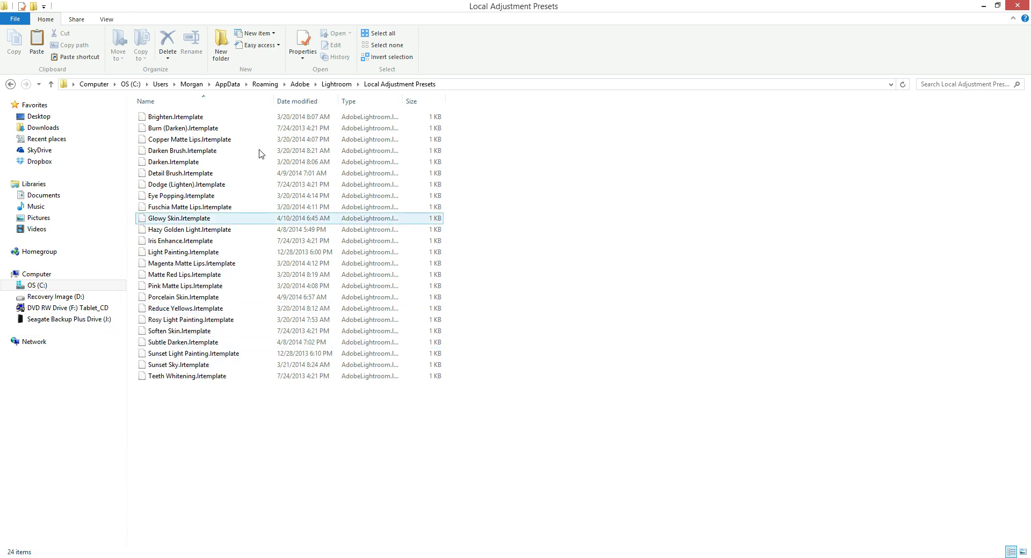
Close the Local Adjustment Presets and Infusion LR5 Brushes folder windows and dismiss the Lightroom preferences.
click(1016, 5)
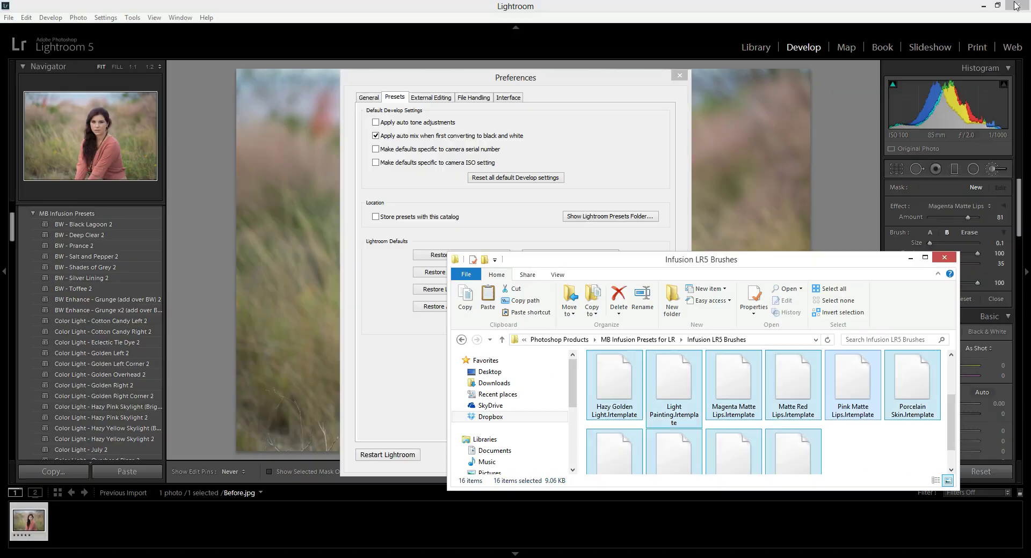
click(945, 257)
click(679, 76)
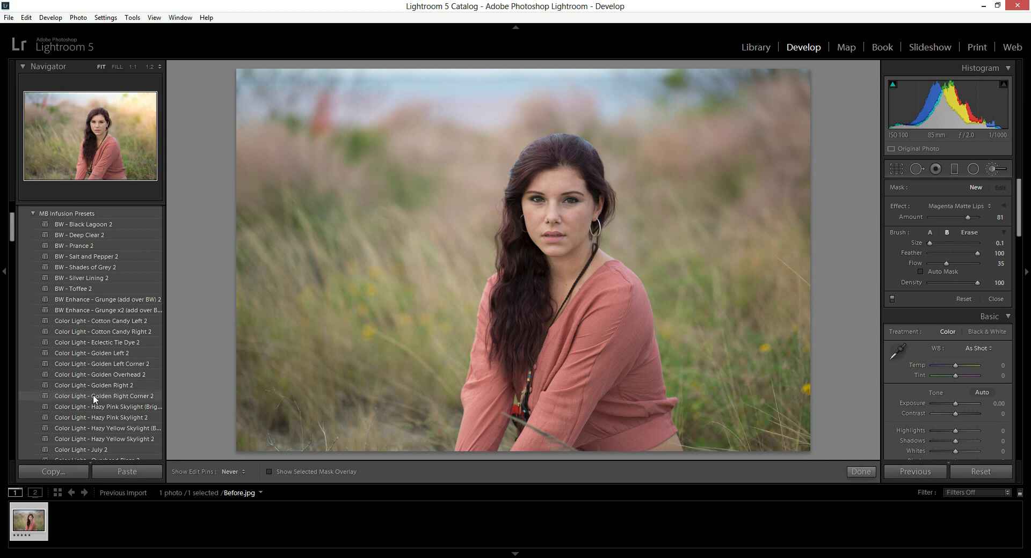
Browse the MB Infusion Presets and apply Matte - Boosted 2 to the photo.
scroll(105, 400, down, 3)
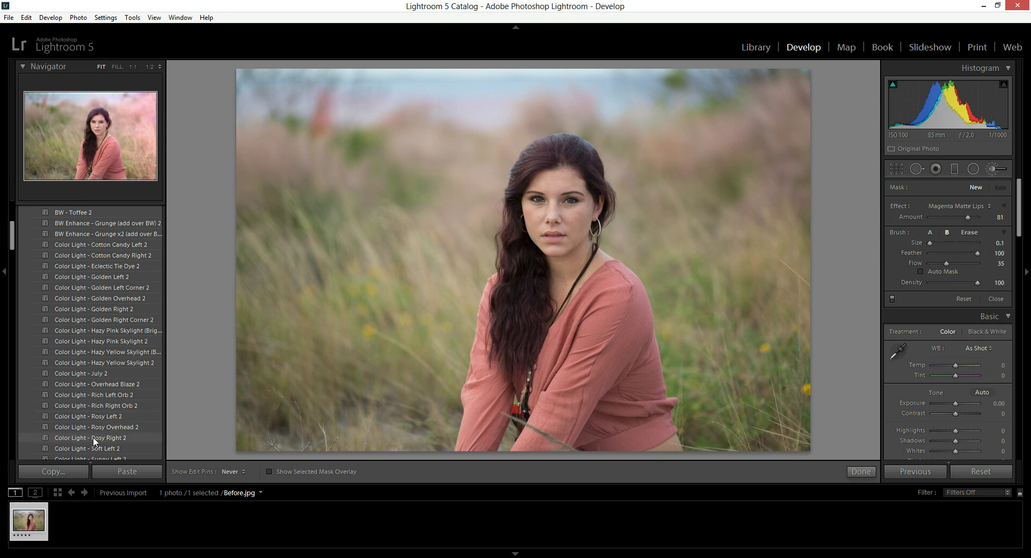
scroll(94, 443, down, 3)
scroll(94, 442, down, 3)
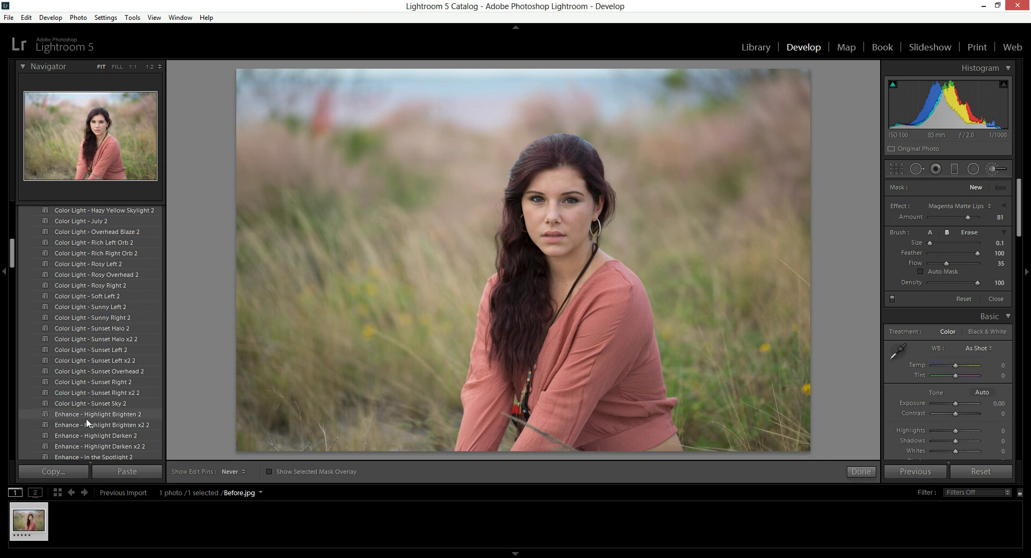
scroll(86, 417, down, 6)
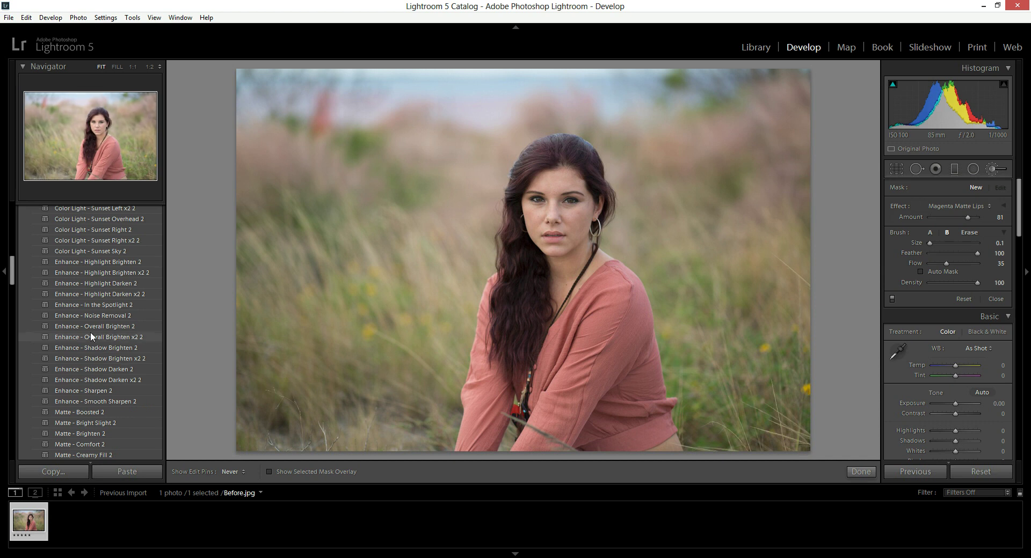
scroll(80, 422, down, 3)
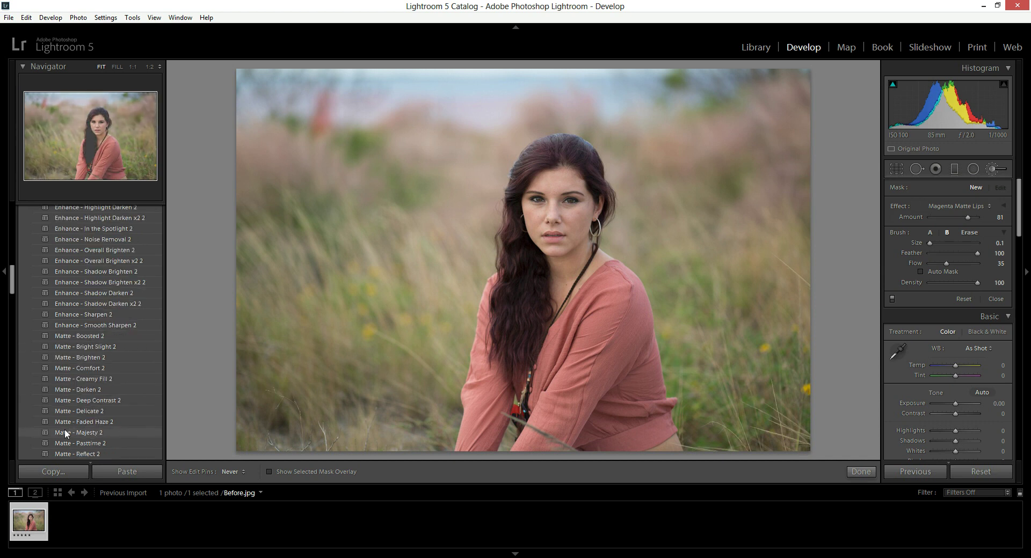
click(84, 338)
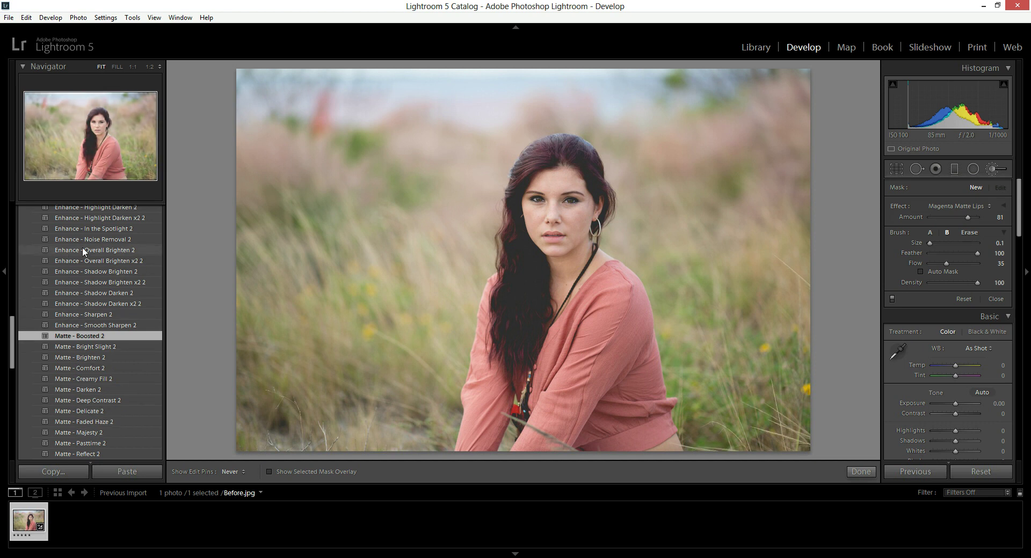
Compare the Enhance - Overall Brighten 2 and Enhance - Overall Brighten x2 2 presets on the photo, ending with Overall Brighten 2.
click(95, 249)
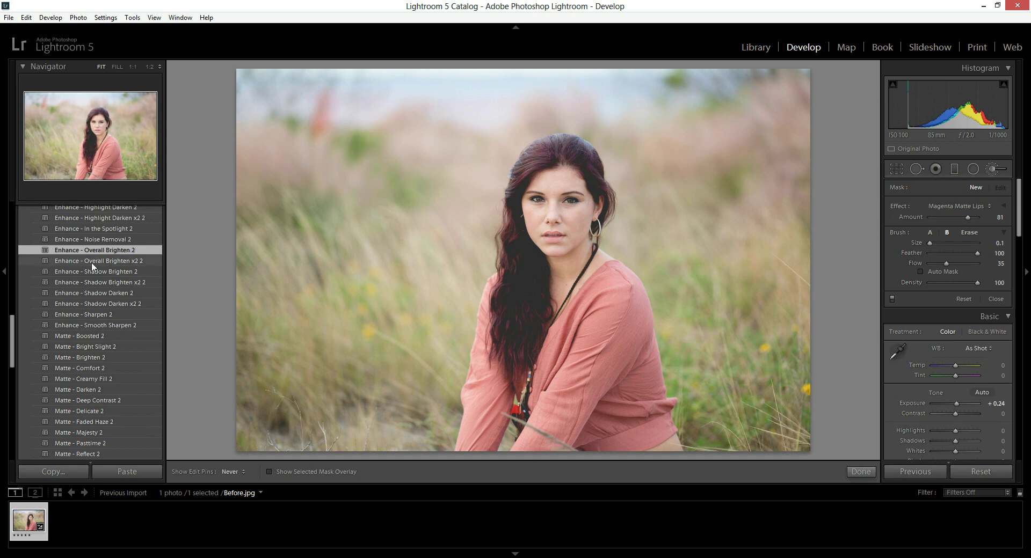
click(110, 261)
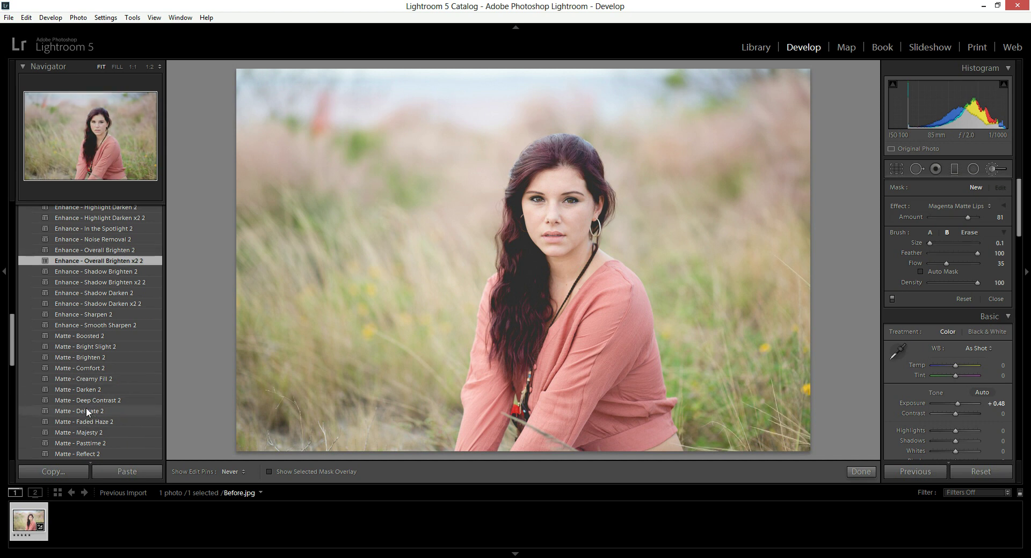
click(109, 251)
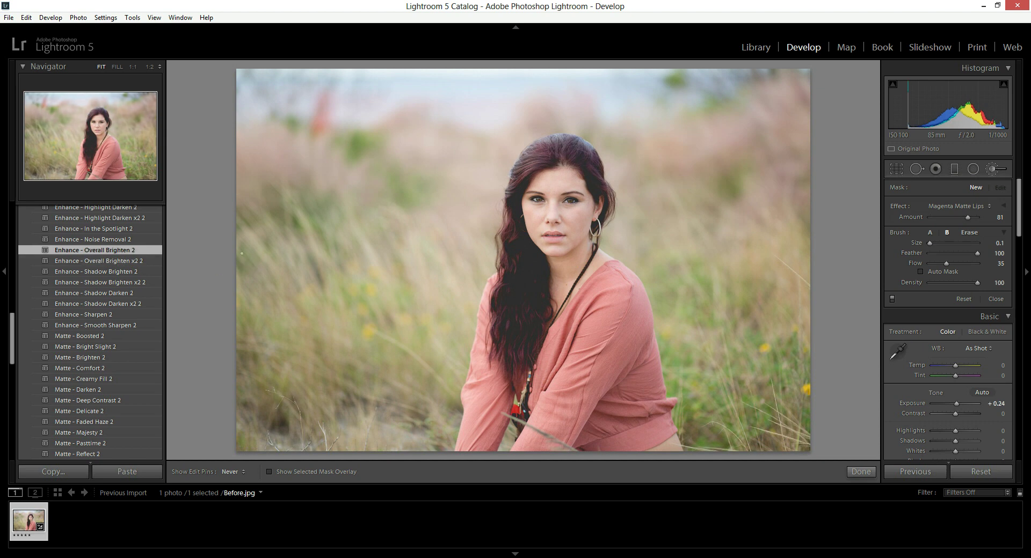
click(103, 262)
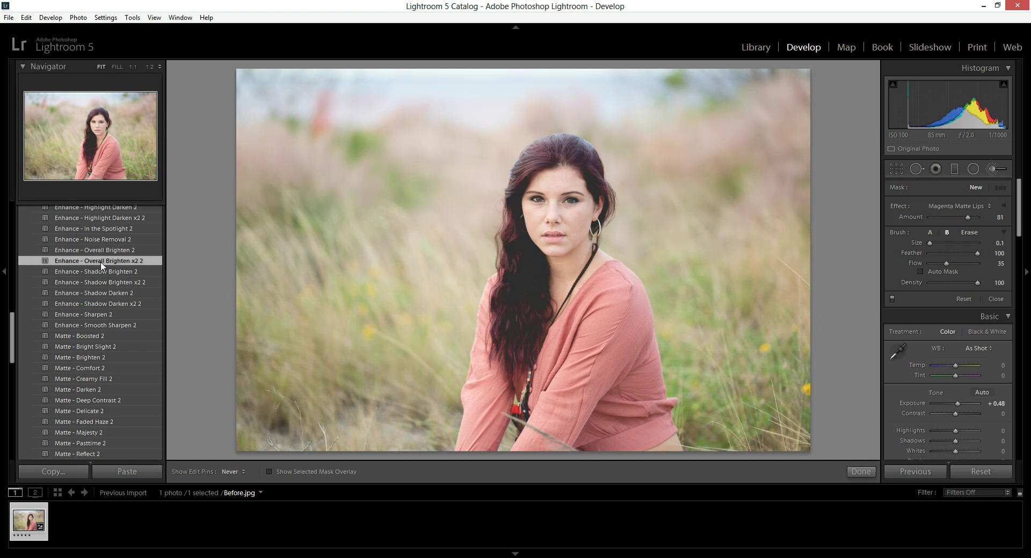
click(89, 251)
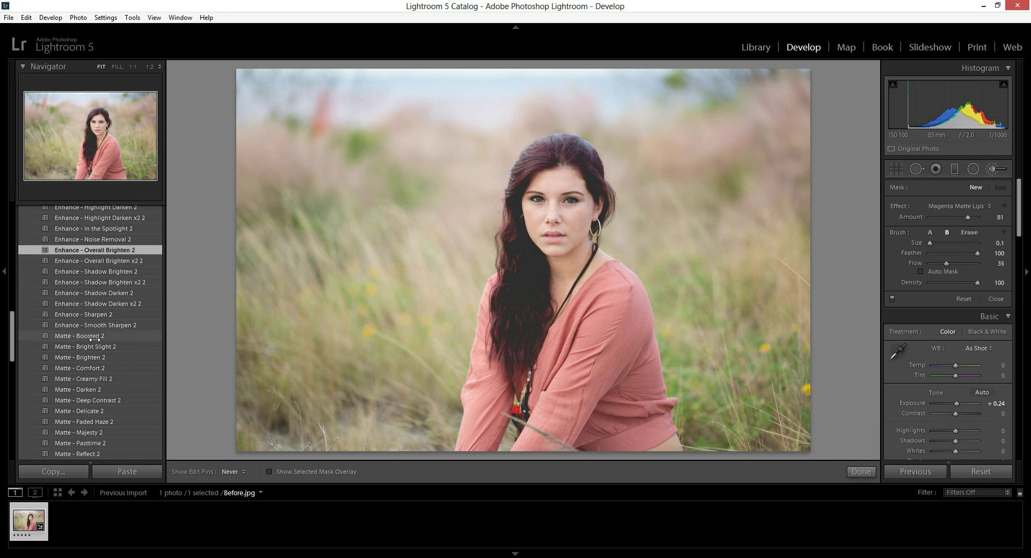
Compare the Matte - Boosted 2 and Matte - Darken 2 presets on the brightened photo, ending with Matte - Boosted 2.
scroll(89, 376, down, 2)
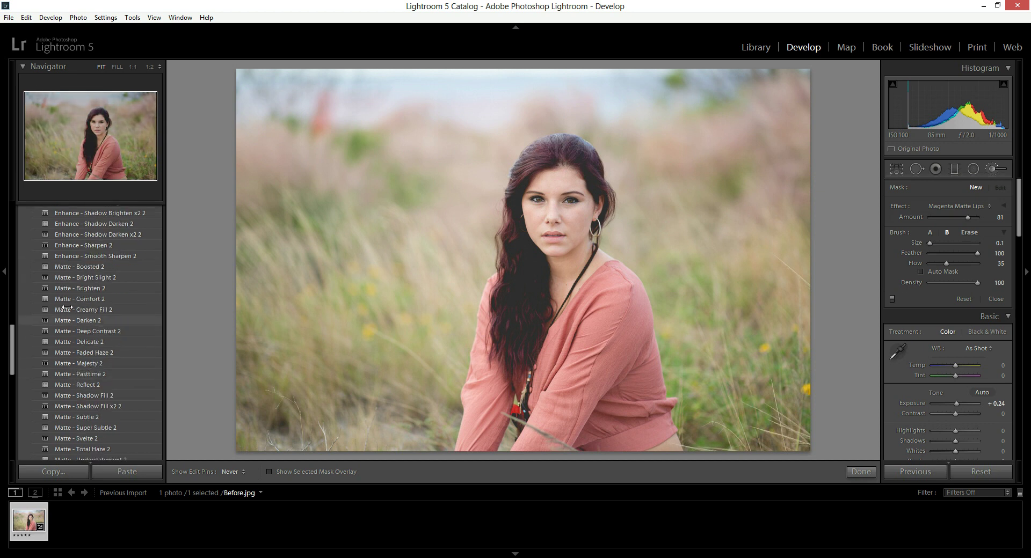
click(78, 267)
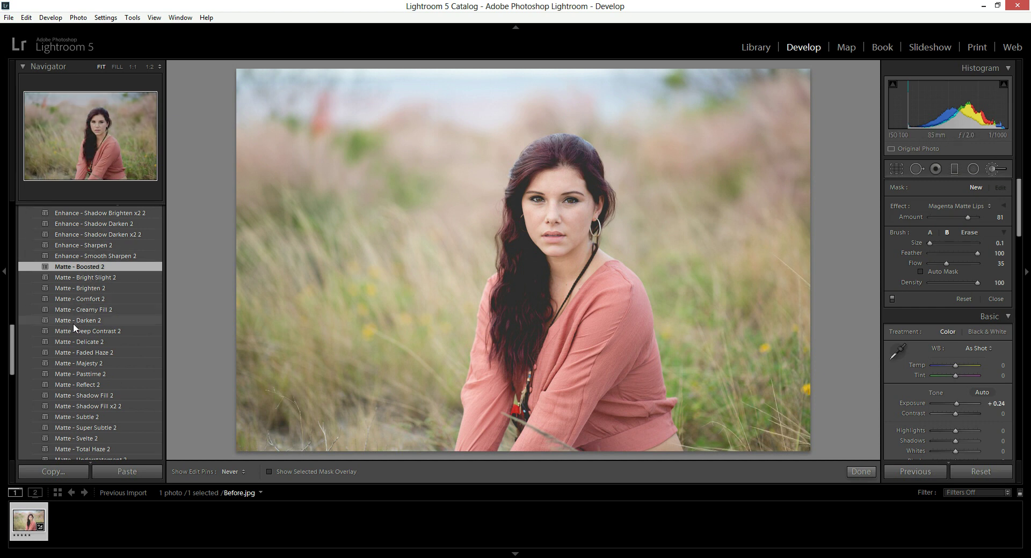
click(92, 321)
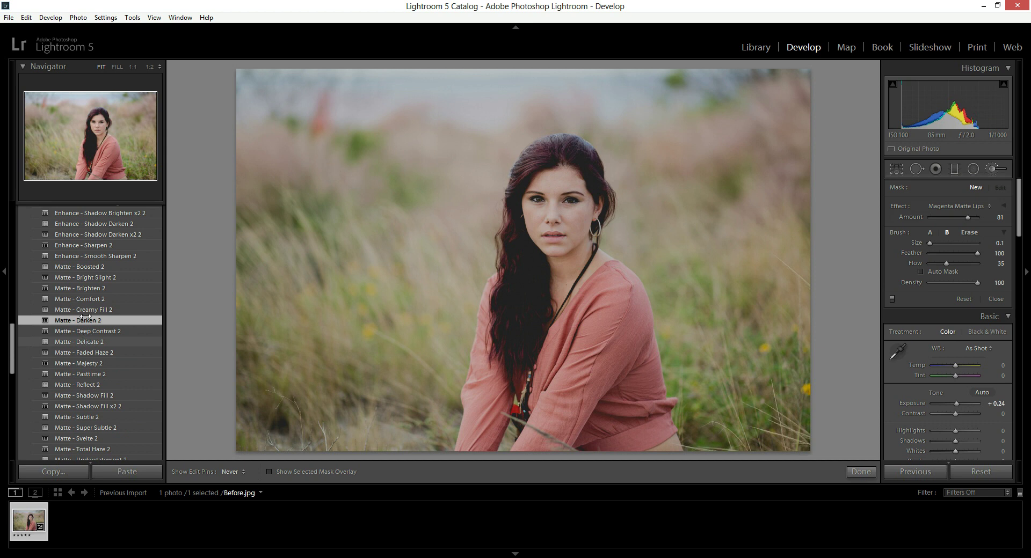
click(92, 269)
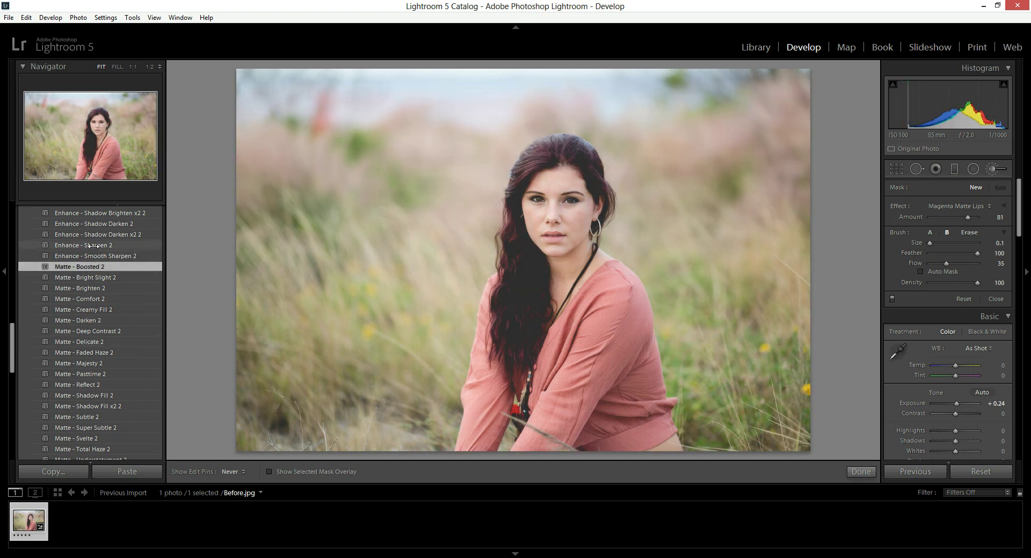
Step back through the photo's edit history and restore its original Import state.
scroll(108, 244, up, 5)
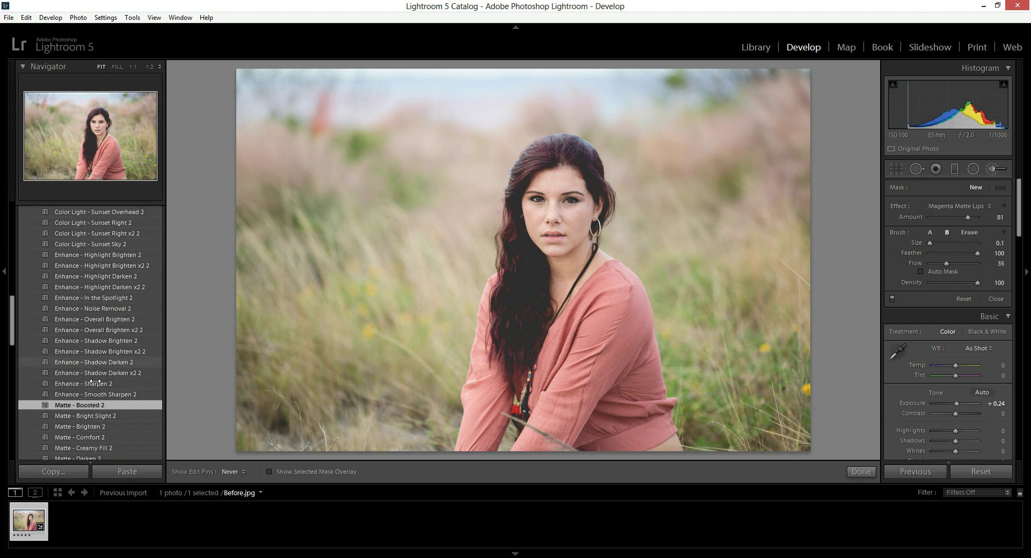
scroll(90, 416, down, 5)
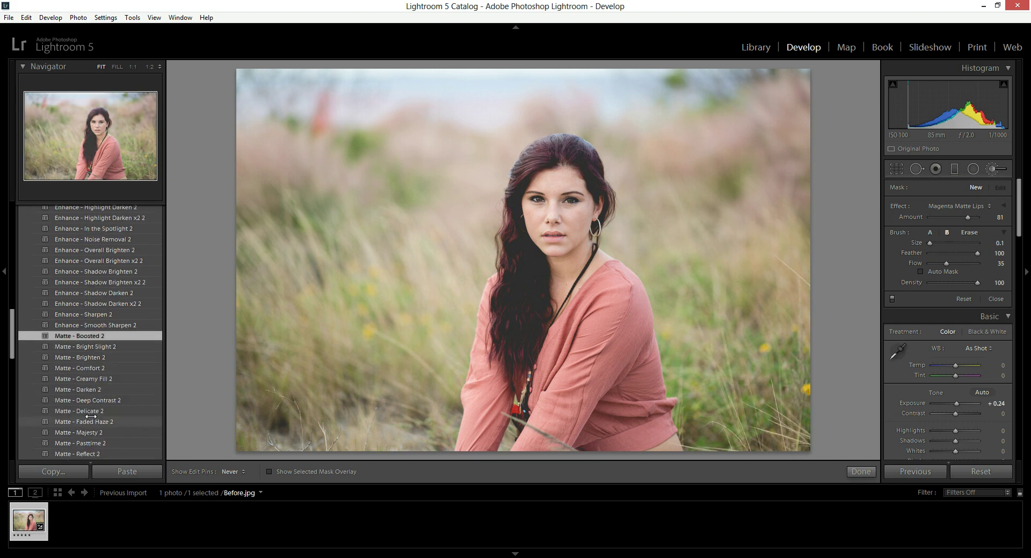
scroll(79, 428, down, 8)
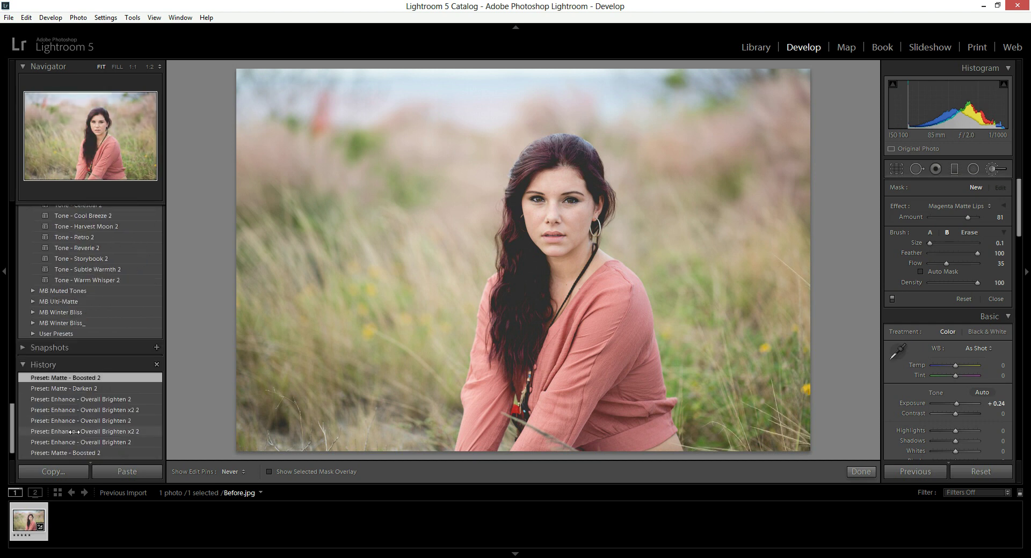
click(70, 395)
click(71, 391)
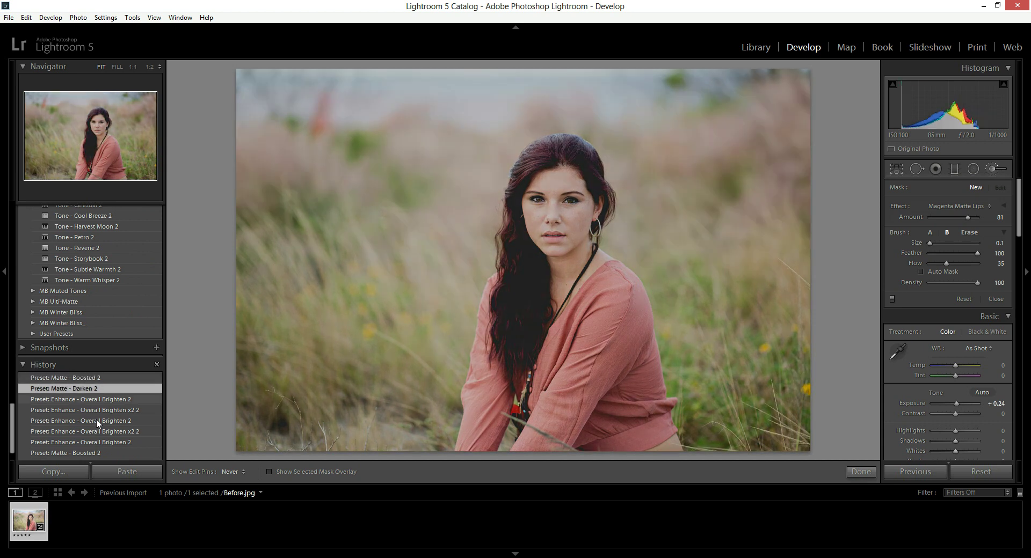
click(94, 431)
scroll(109, 418, down, 1)
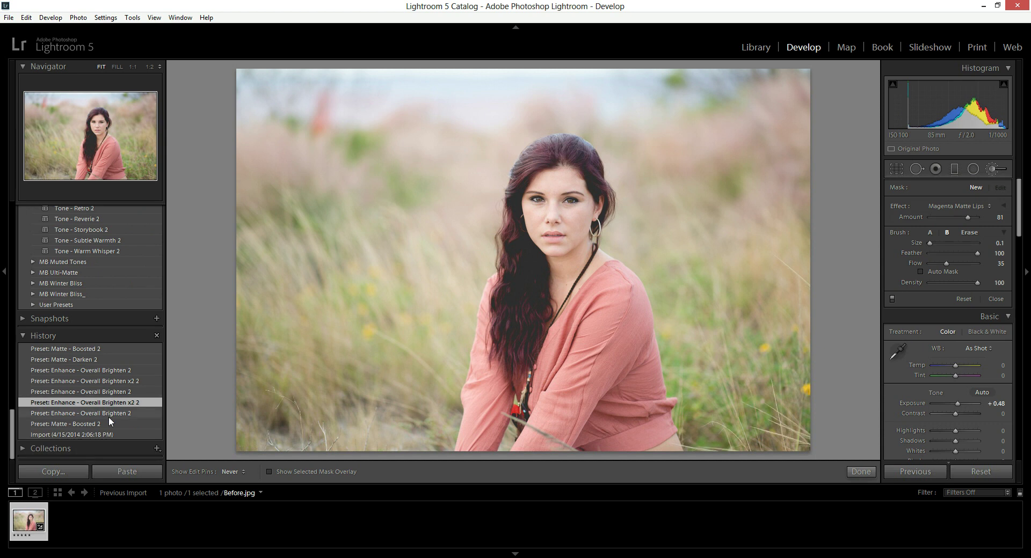
click(88, 433)
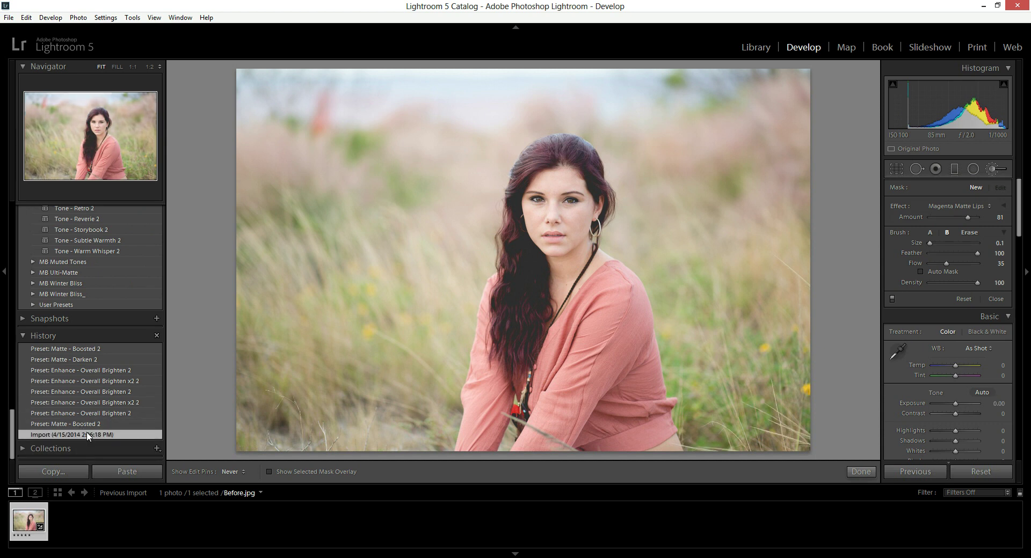
scroll(77, 262, up, 7)
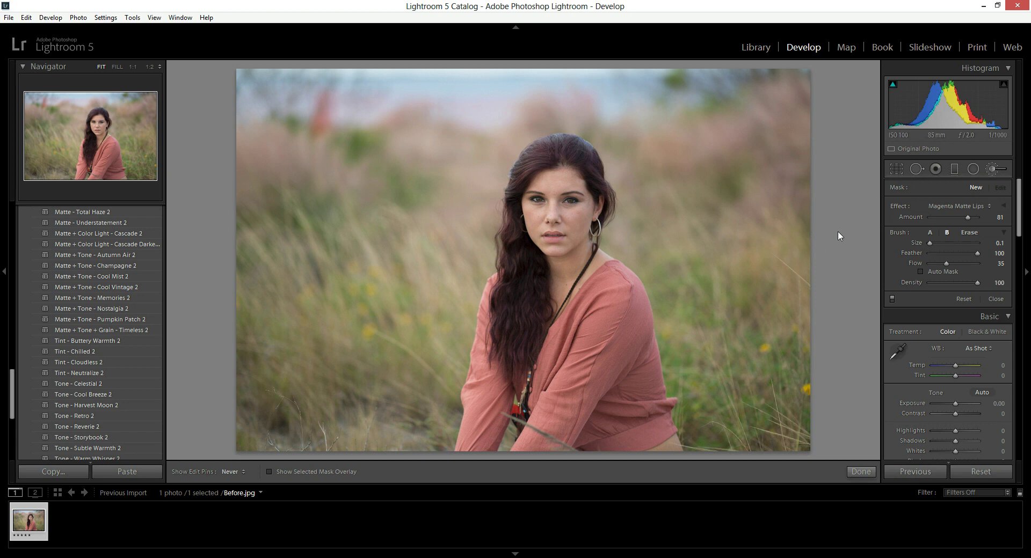
Choose the Hazy Golden Light effect for the Adjustment Brush and set the brush size to about 9.1.
click(993, 169)
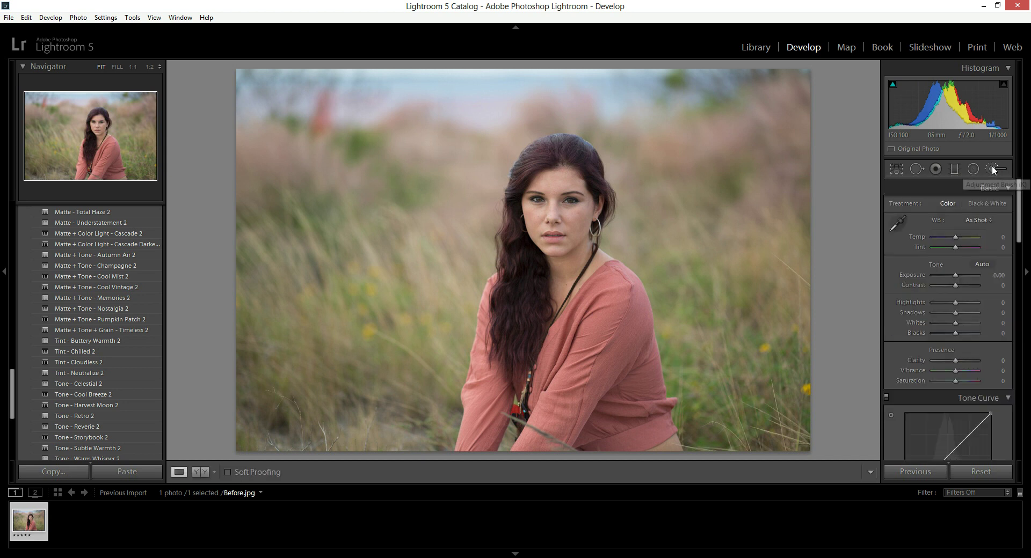
click(994, 167)
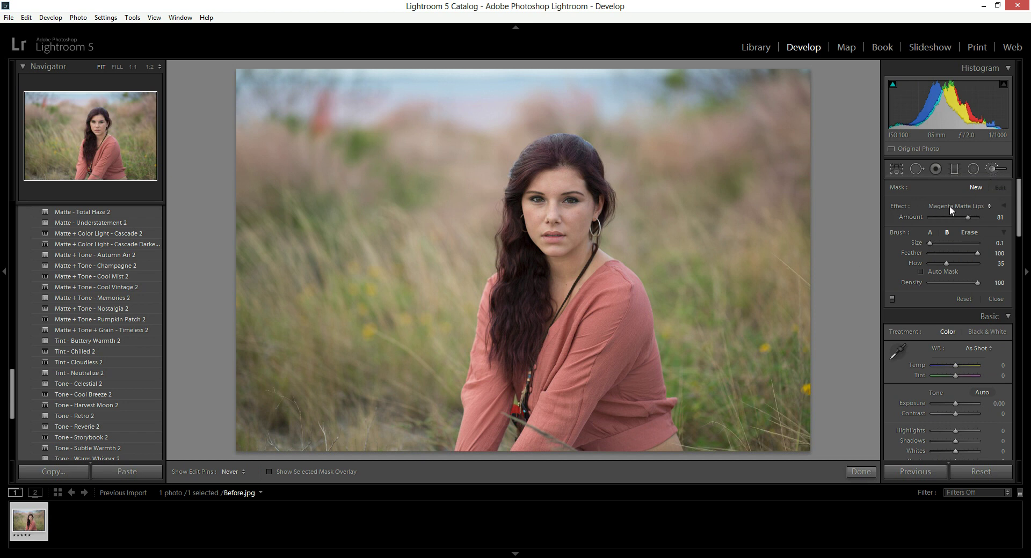
click(949, 206)
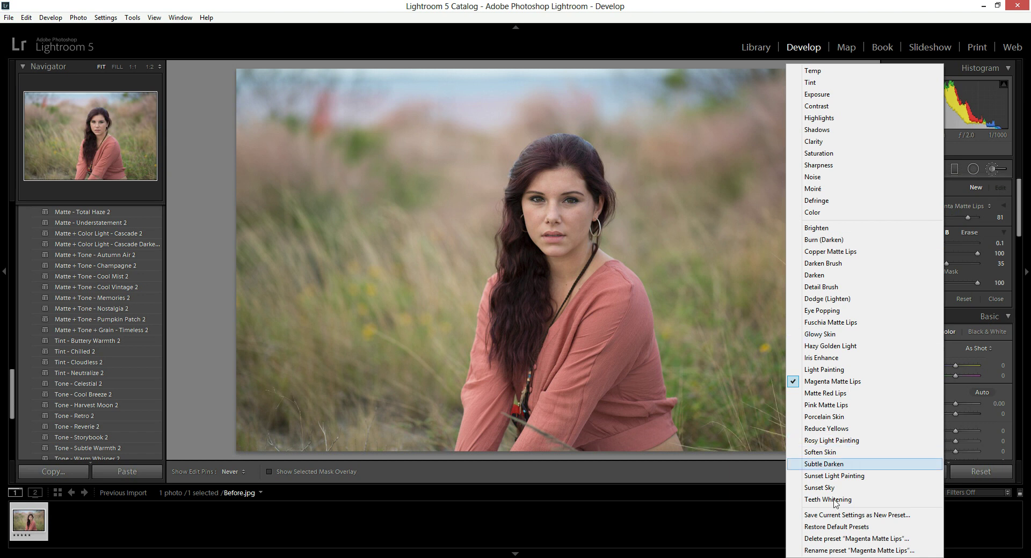
click(825, 348)
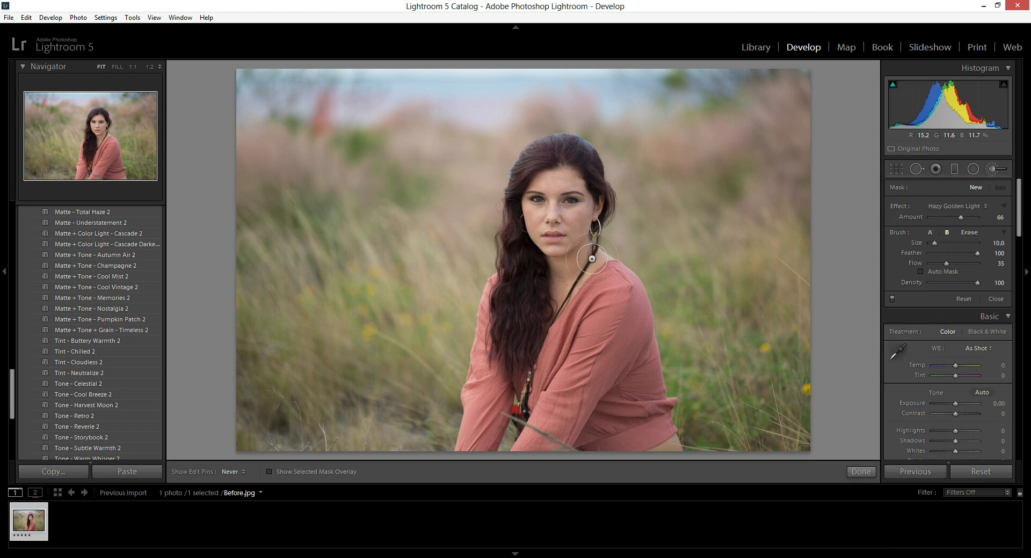
scroll(839, 276, up, 3)
mouse_move(939, 245)
mouse_down()
mouse_move(961, 245)
mouse_move(934, 245)
mouse_up()
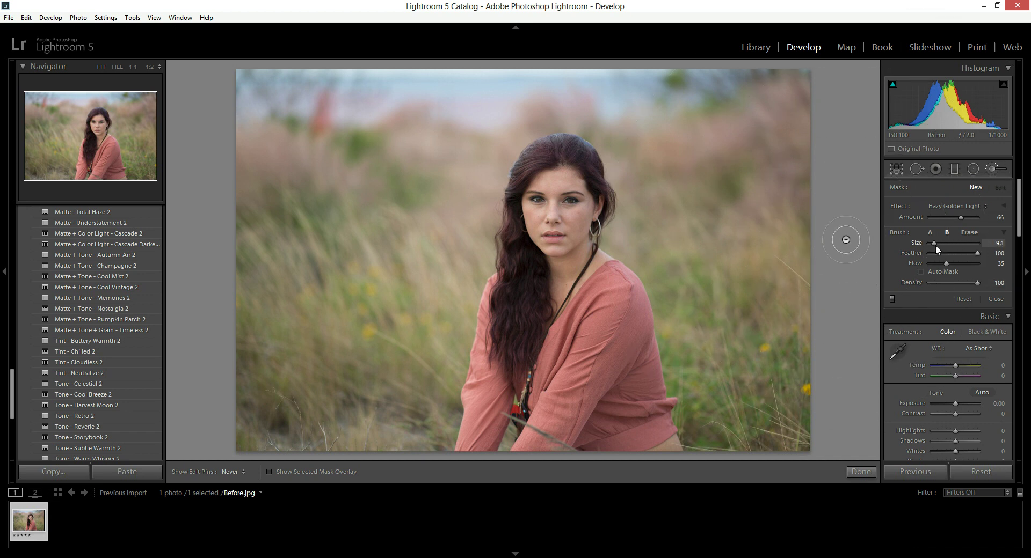
Paint a test Hazy Golden Light stroke beside the woman at size 13.6 and feather 7, and restore the Import state.
scroll(754, 262, up, 3)
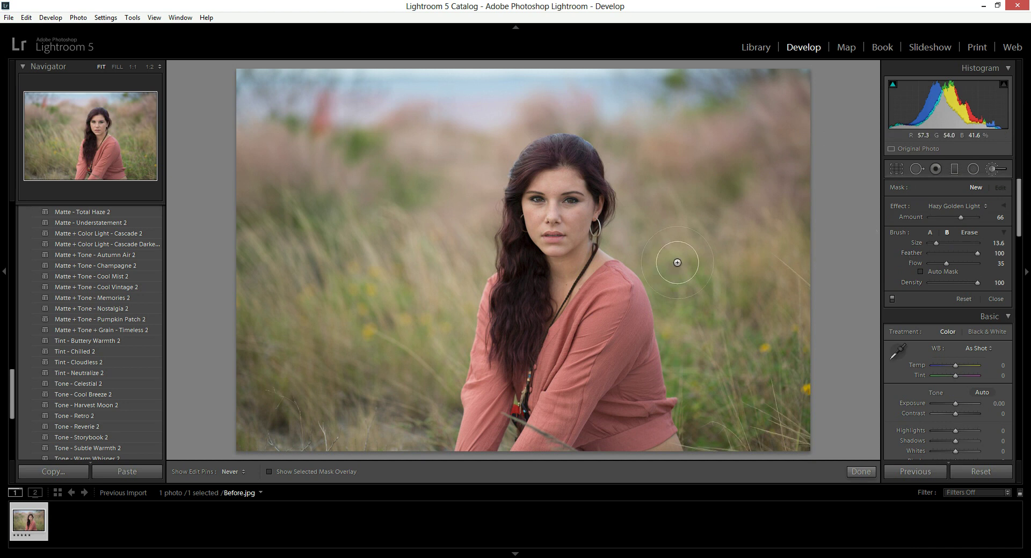
drag(978, 251, 933, 254)
drag(712, 220, 720, 298)
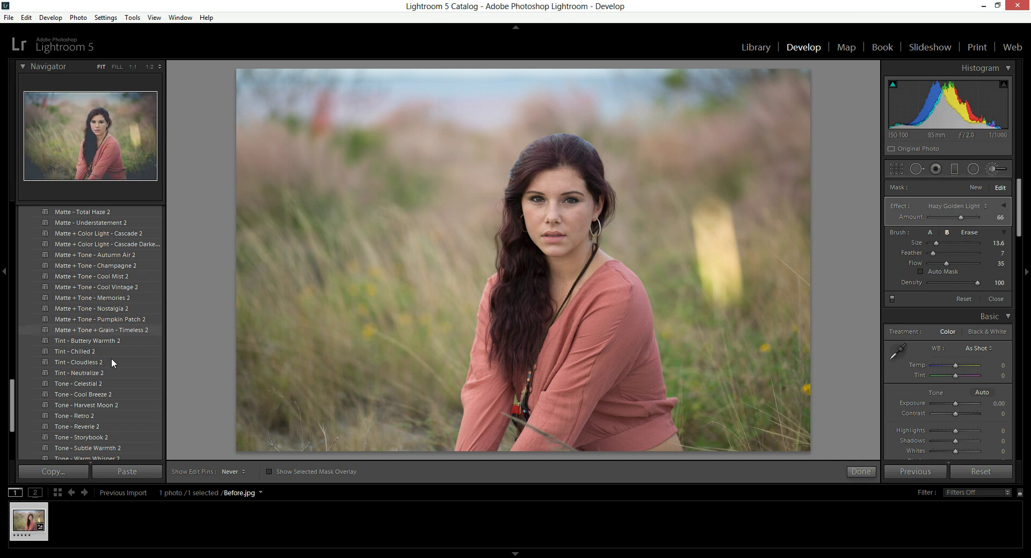
scroll(140, 273, down, 5)
click(75, 434)
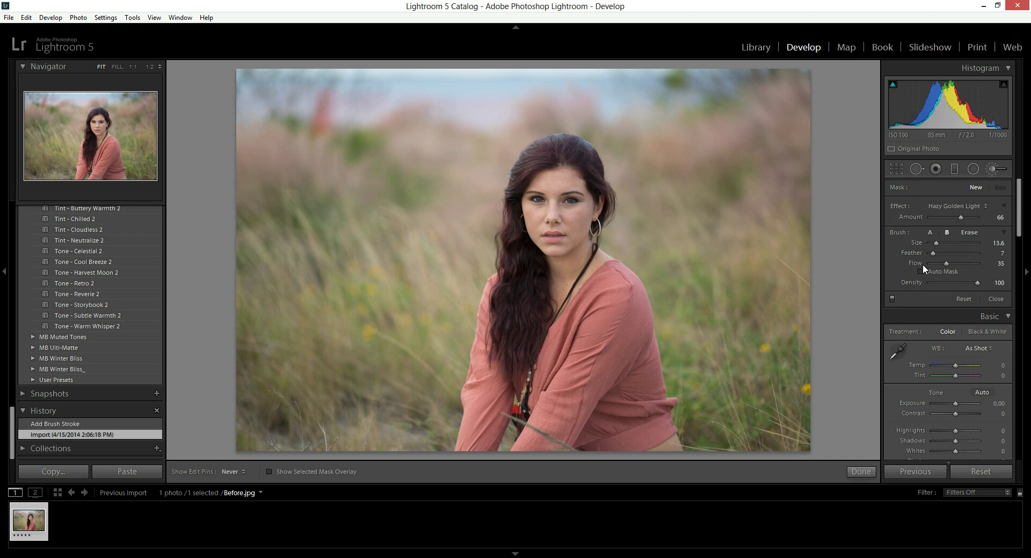
Set the brush feather to 100, paint the same test stroke beside the woman, and return to the Import state.
drag(933, 253, 1003, 256)
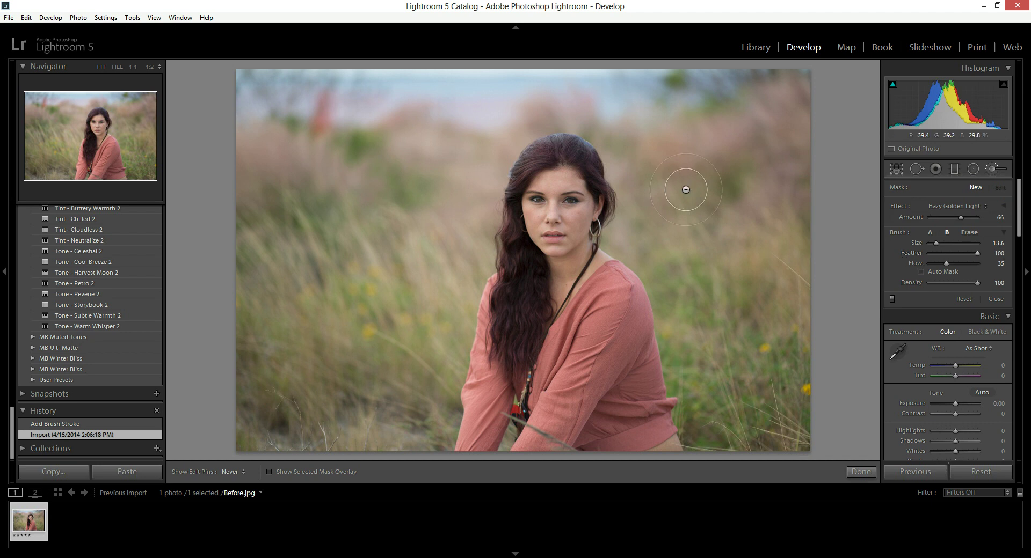
mouse_move(700, 216)
mouse_down()
mouse_move(715, 259)
mouse_move(691, 186)
mouse_move(721, 267)
mouse_move(690, 209)
mouse_move(720, 308)
mouse_up()
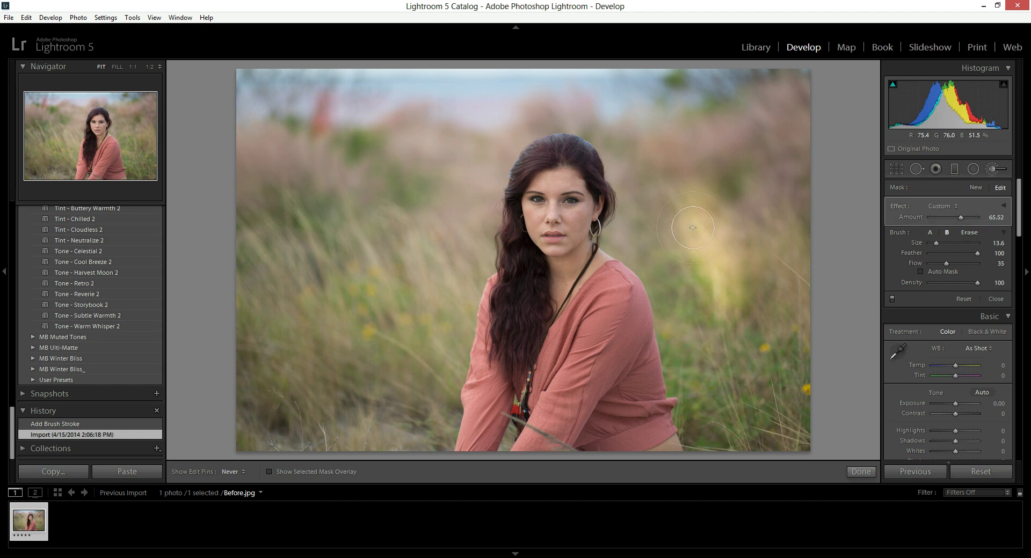
click(69, 433)
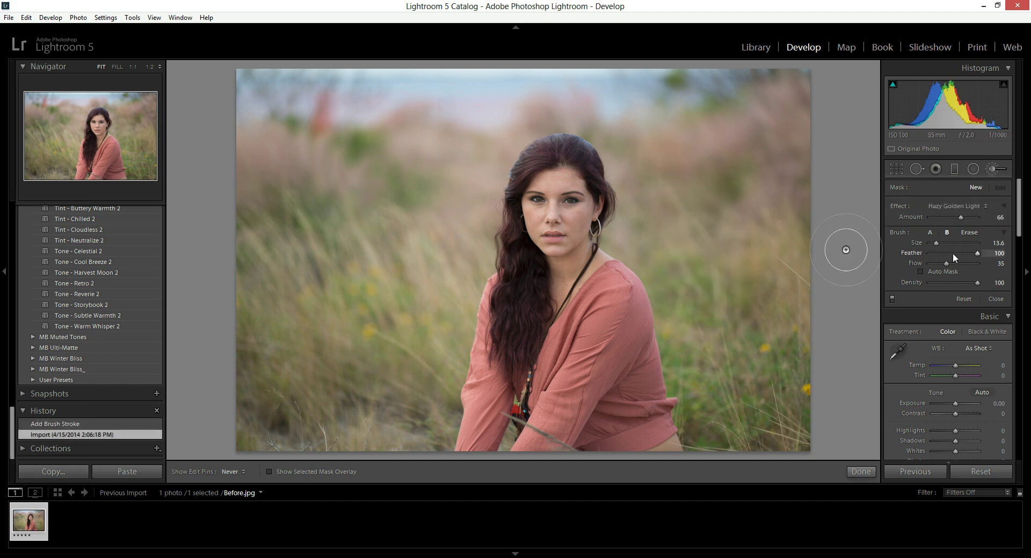
Compare test strokes at flow 89 and flow 31 on either side of the woman, and revert to the Import state.
drag(948, 262, 964, 263)
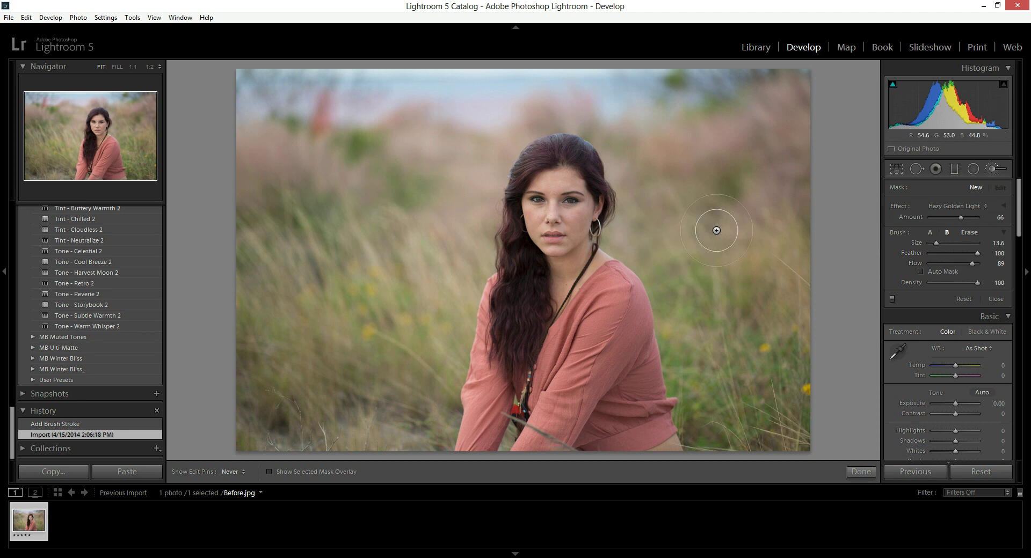
mouse_move(720, 235)
mouse_down()
mouse_move(733, 326)
mouse_move(762, 330)
mouse_move(752, 322)
mouse_up()
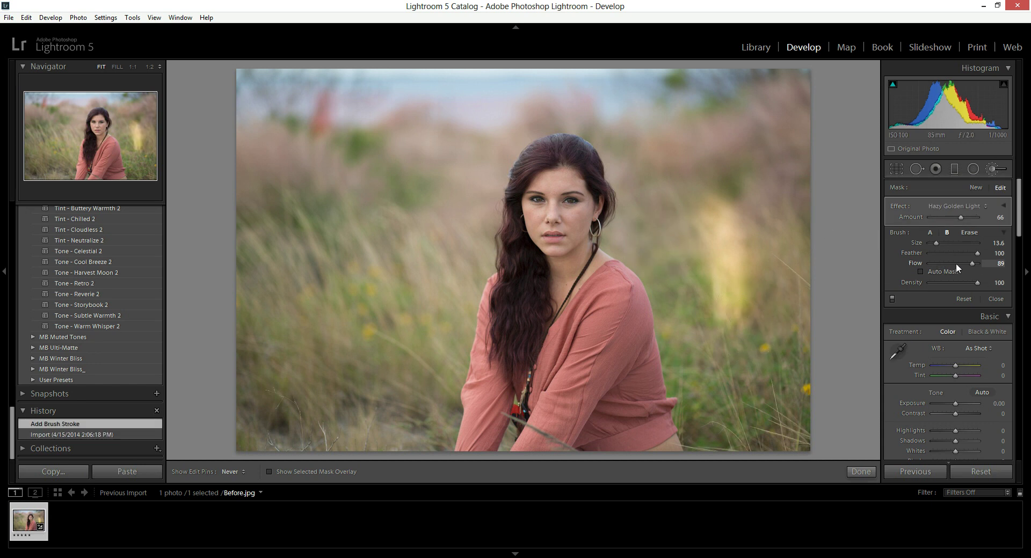
mouse_move(372, 250)
mouse_down()
mouse_move(377, 314)
mouse_move(376, 242)
mouse_up()
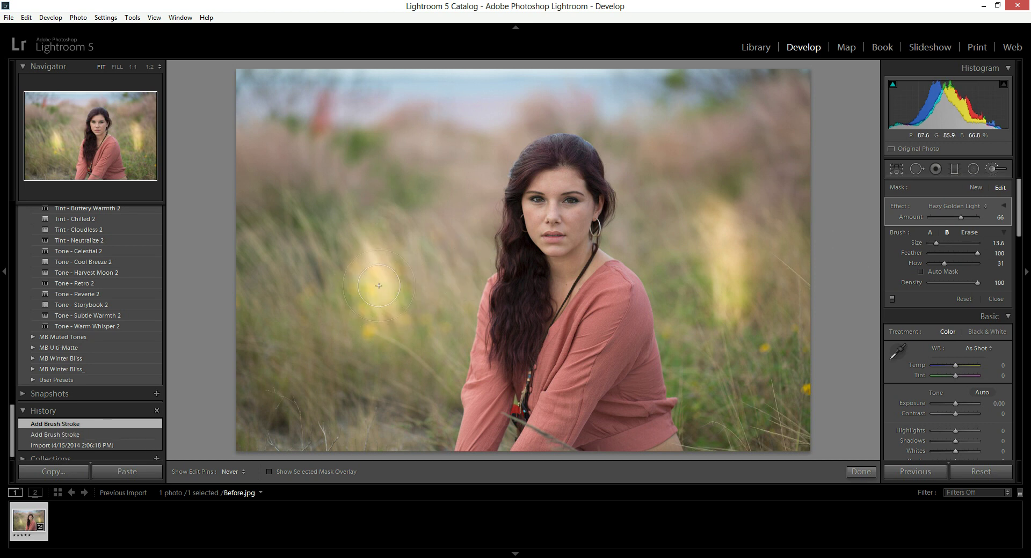
click(77, 444)
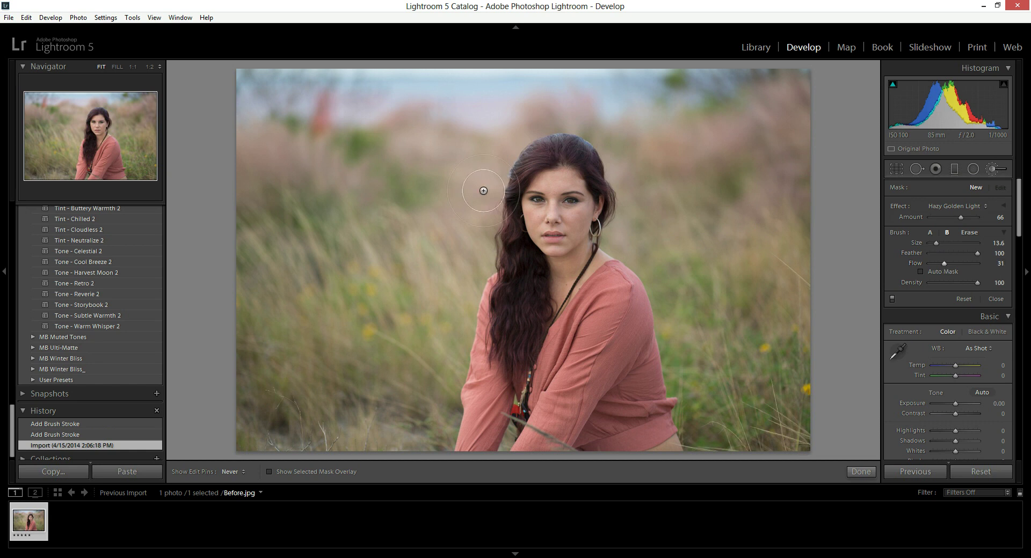
Paint Hazy Golden Light over the sky and the background on both sides of the woman, using brush size 27 and flow 39.
scroll(312, 219, up, 6)
scroll(317, 216, up, 1)
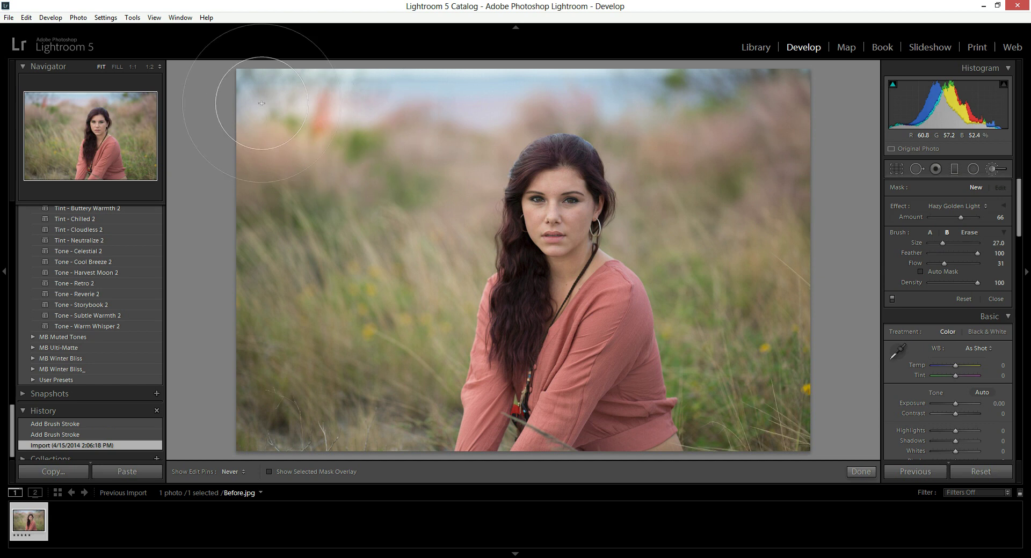
key(ctrl+y)
key(ctrl+y)
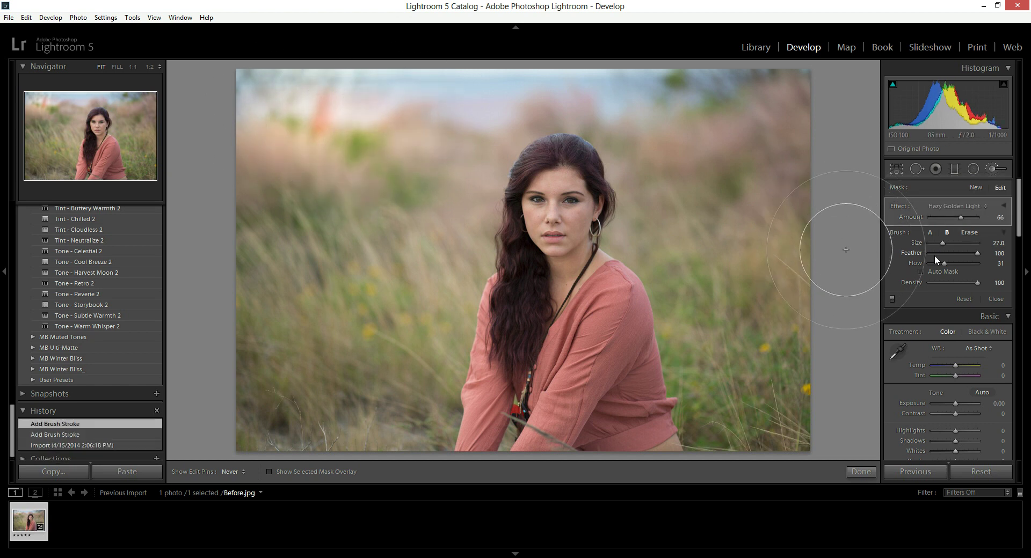
drag(945, 262, 949, 263)
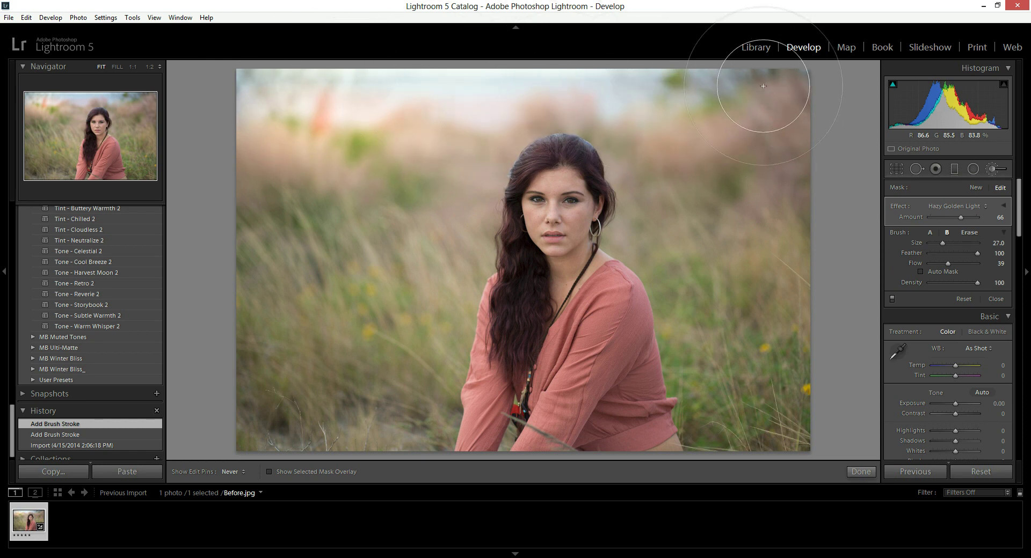
drag(763, 83, 698, 110)
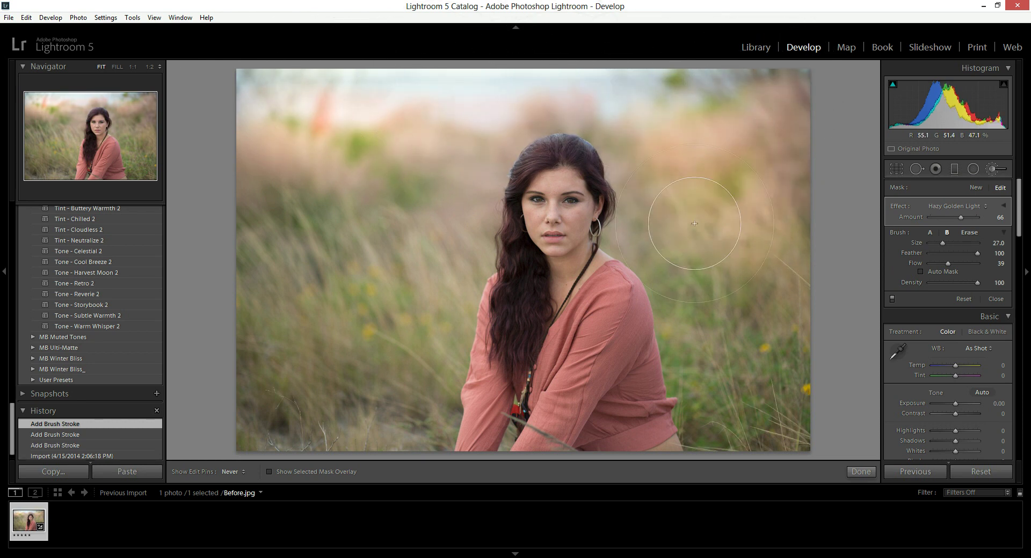
drag(688, 238, 661, 215)
mouse_move(402, 211)
mouse_down()
mouse_move(407, 301)
mouse_move(344, 236)
mouse_move(301, 215)
mouse_move(305, 111)
mouse_move(290, 75)
mouse_up()
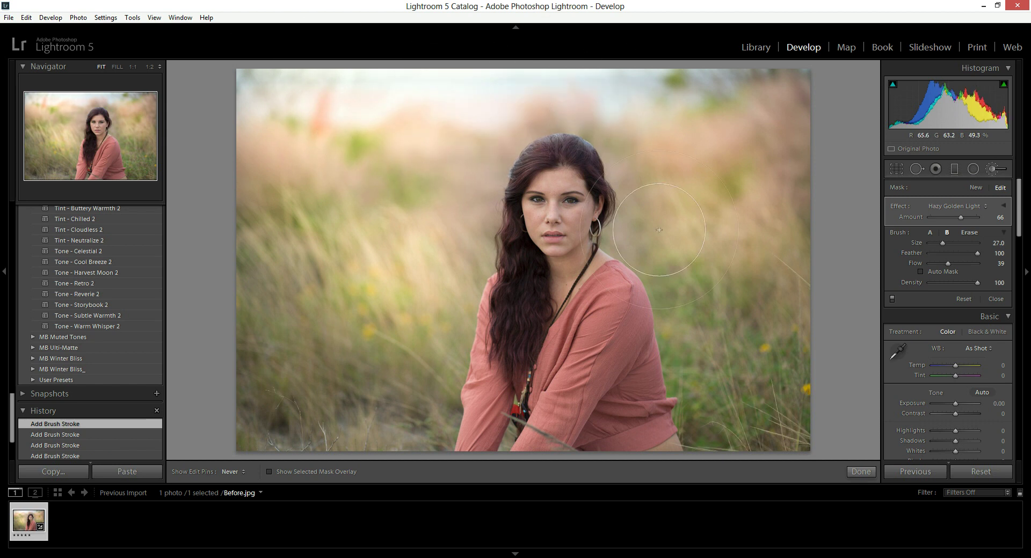
Extend the golden light close around the woman with brush size 16, and strengthen the background at size 21 and flow 56.
scroll(476, 239, down, 4)
mouse_move(476, 238)
mouse_down()
mouse_move(491, 249)
mouse_move(508, 236)
mouse_move(499, 228)
mouse_up()
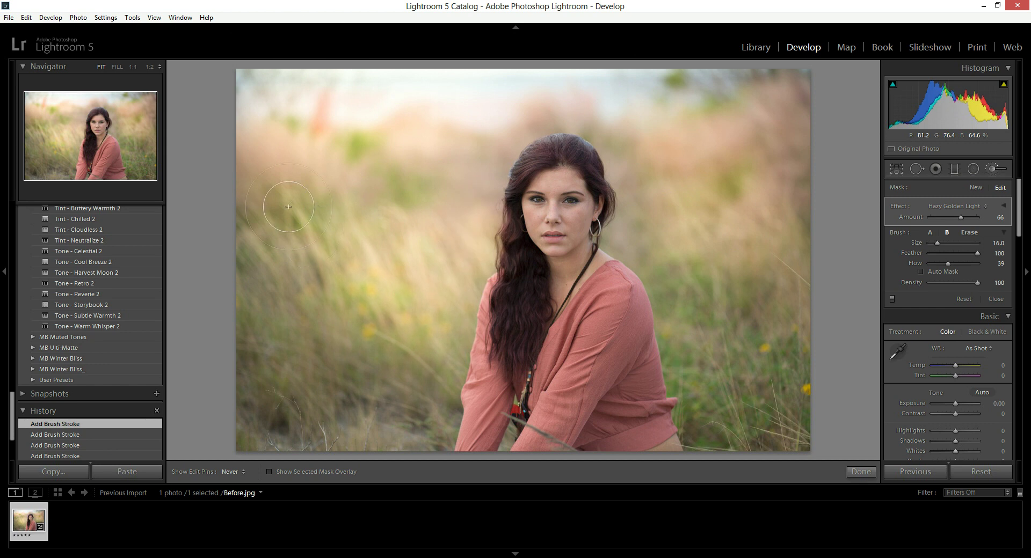
mouse_move(654, 204)
mouse_down()
mouse_move(636, 239)
mouse_move(614, 228)
mouse_move(618, 236)
mouse_move(634, 217)
mouse_up()
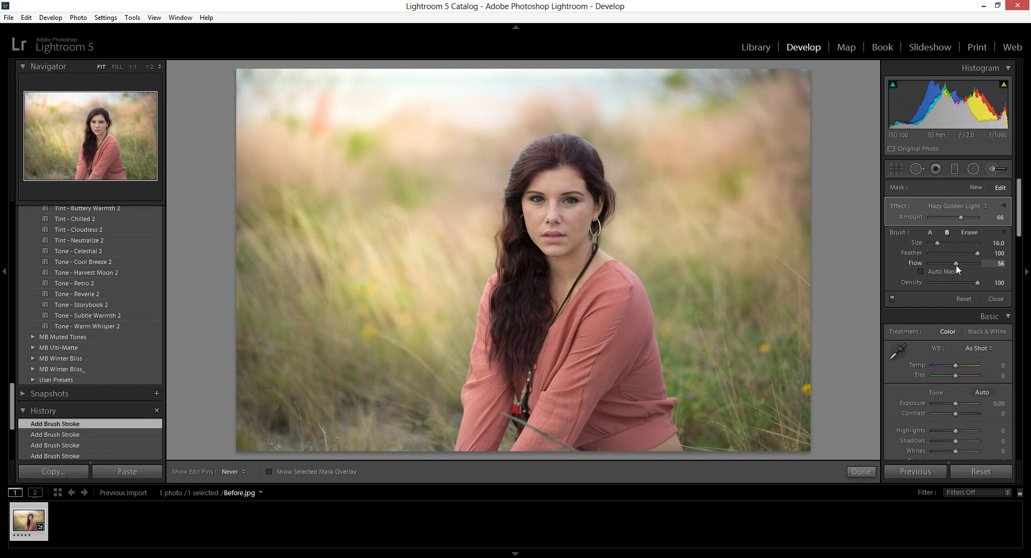
mouse_move(635, 239)
mouse_down()
mouse_move(687, 343)
mouse_move(735, 241)
mouse_move(647, 151)
mouse_move(496, 129)
mouse_up()
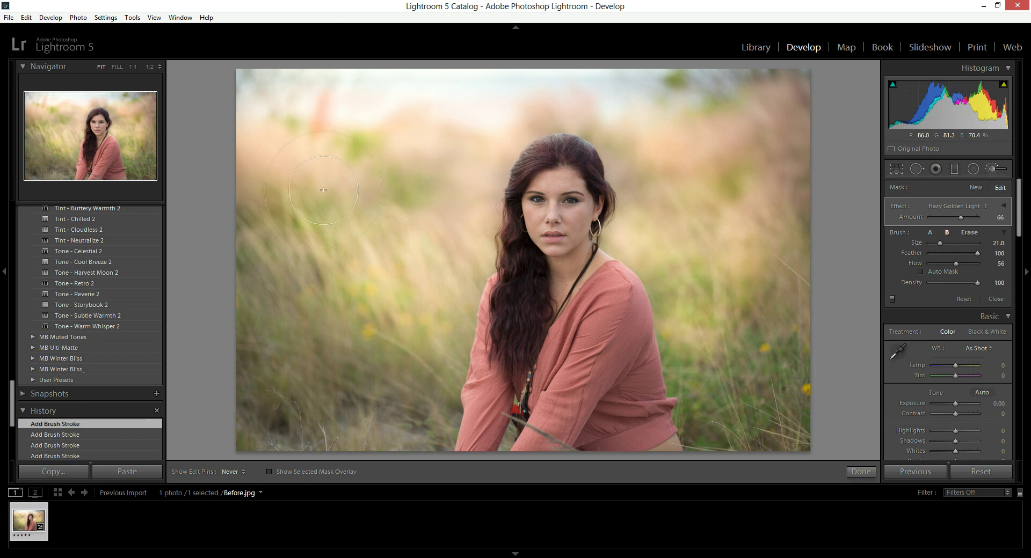
mouse_move(346, 165)
mouse_down()
mouse_move(301, 225)
mouse_move(290, 264)
mouse_up()
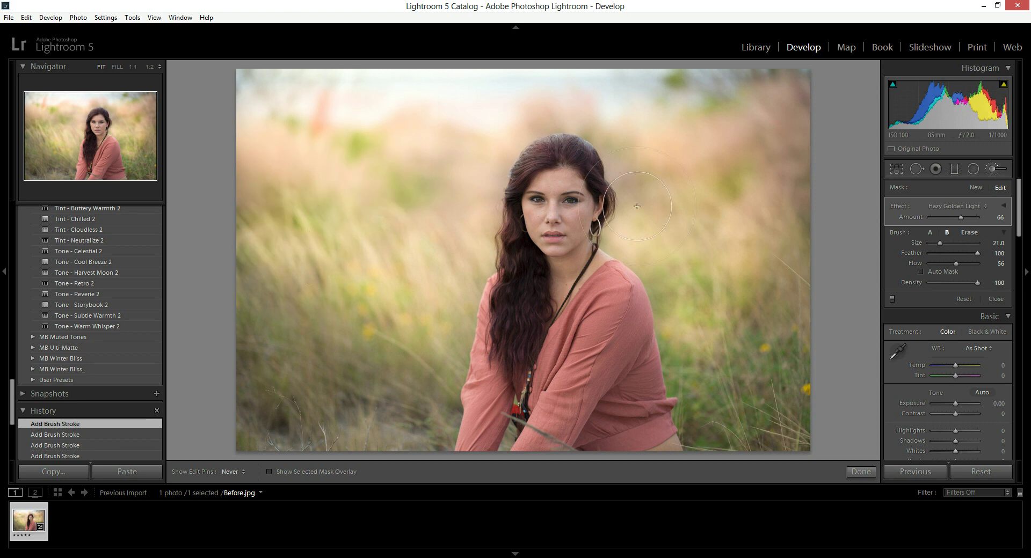
Compare the photo with the brush adjustments disabled and enabled, and toggle the display of the edit pin.
click(892, 298)
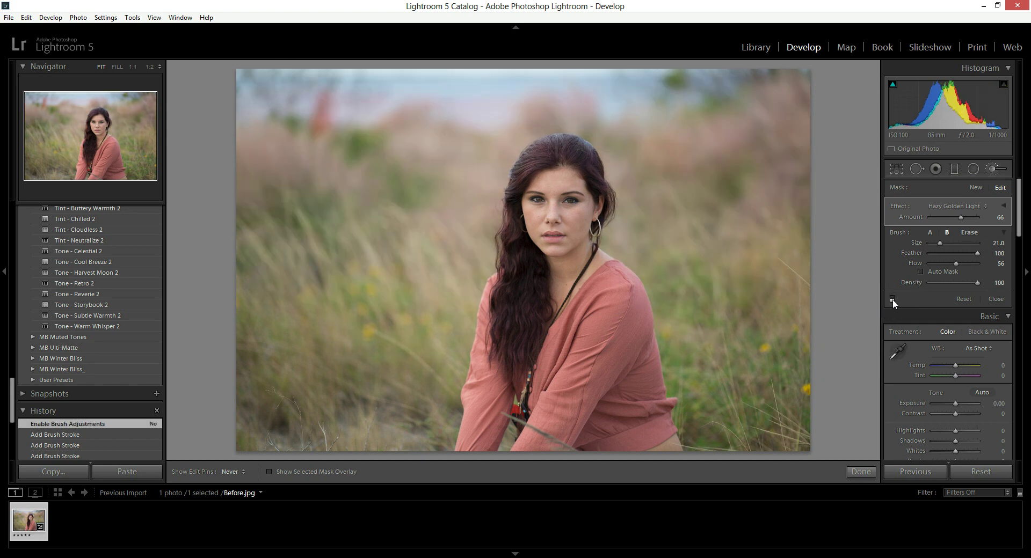
click(892, 299)
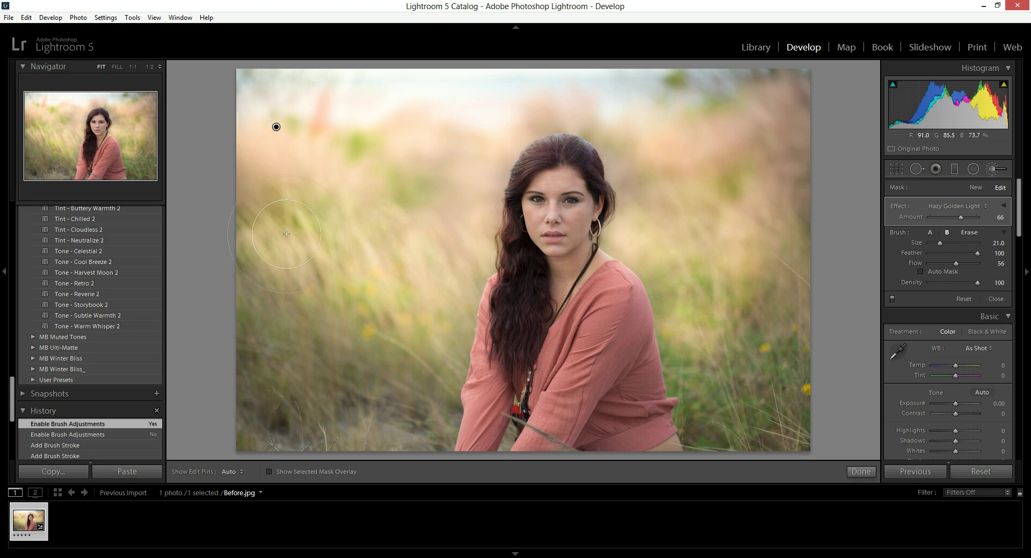
key(h)
key(h)
Try weaker and stronger Amounts from 49 to 100 on the painted Hazy Golden Light adjustment, and settle on 58.
mouse_move(277, 126)
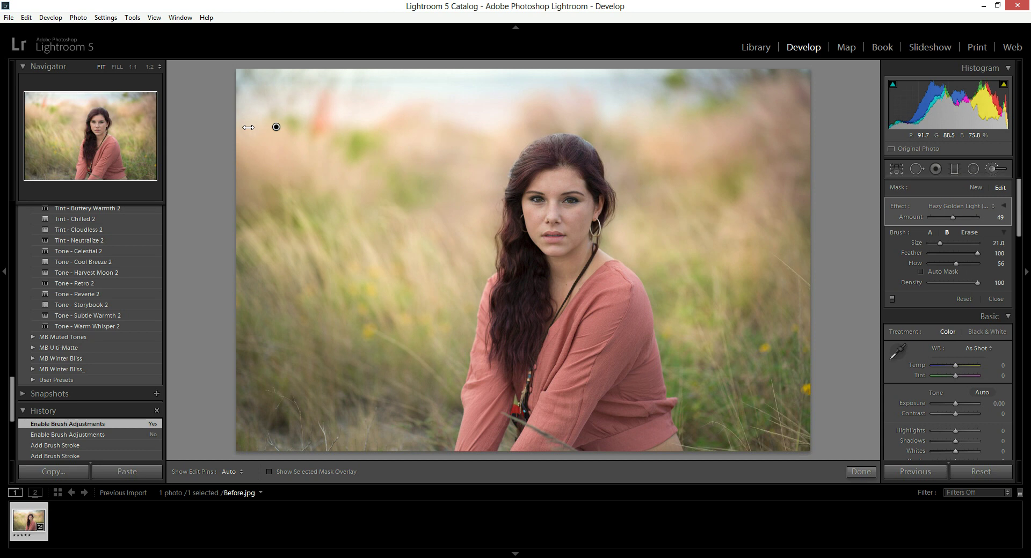
mouse_move(272, 131)
mouse_down()
mouse_move(290, 137)
mouse_move(193, 146)
mouse_move(504, 148)
mouse_up()
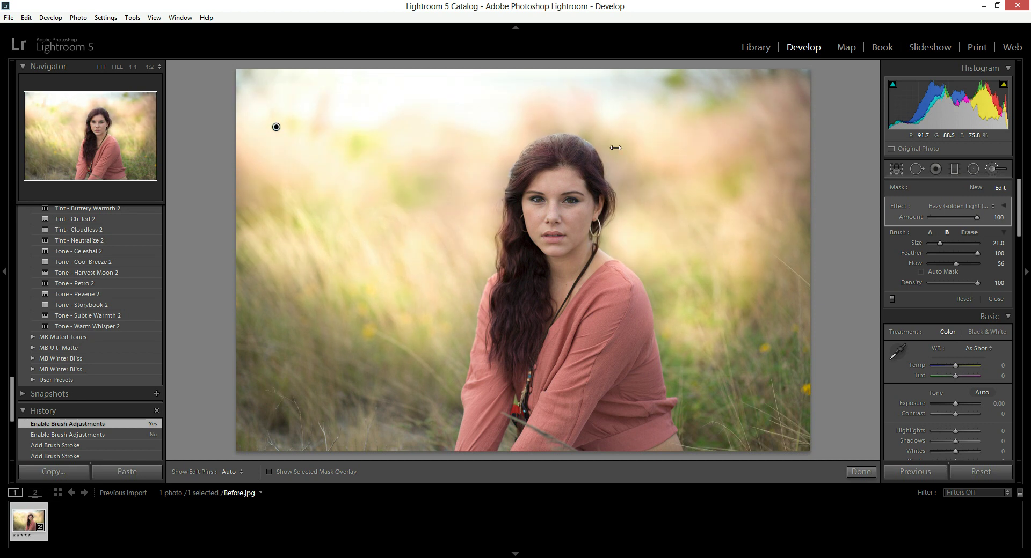
mouse_move(284, 136)
mouse_down()
mouse_move(212, 134)
mouse_move(346, 123)
mouse_up()
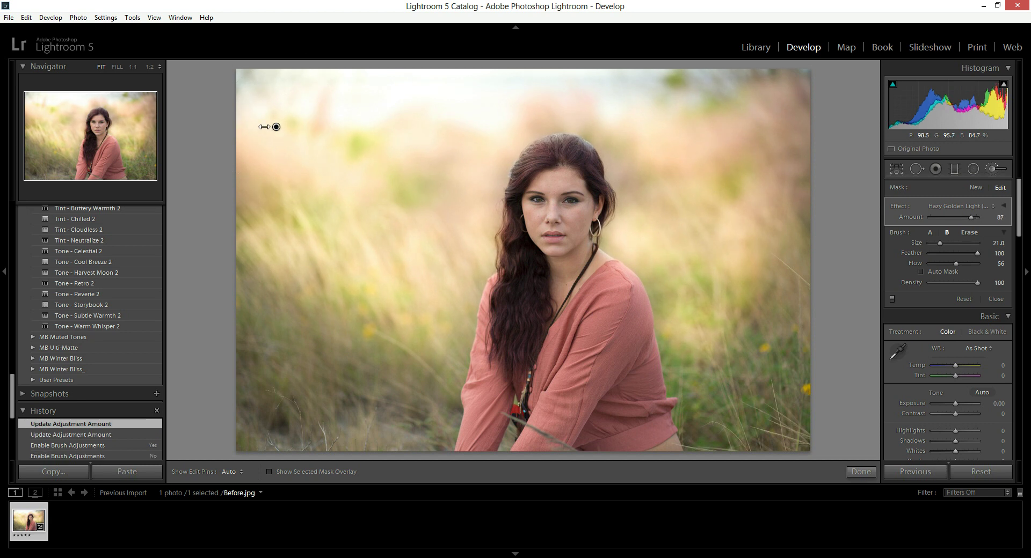
drag(251, 128, 249, 128)
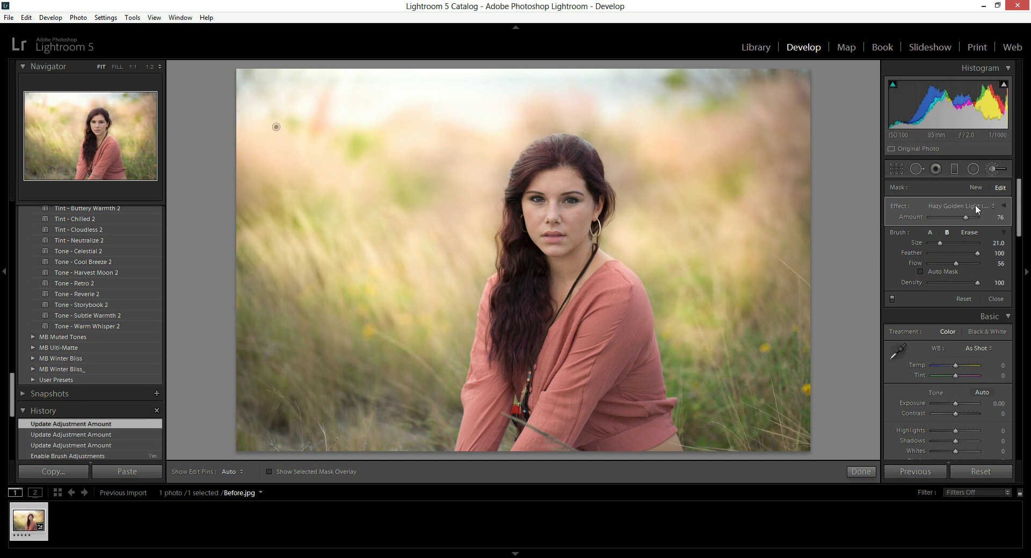
mouse_move(965, 217)
mouse_down()
mouse_move(945, 217)
mouse_move(959, 218)
mouse_up()
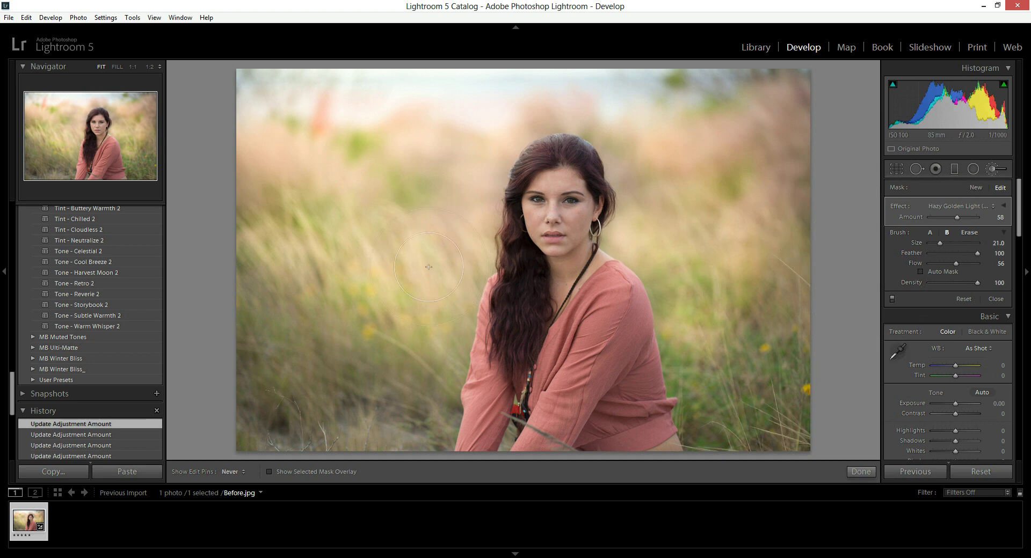
Start a new brush mask with the Brighten effect and reduce the brush size to 4.
click(976, 189)
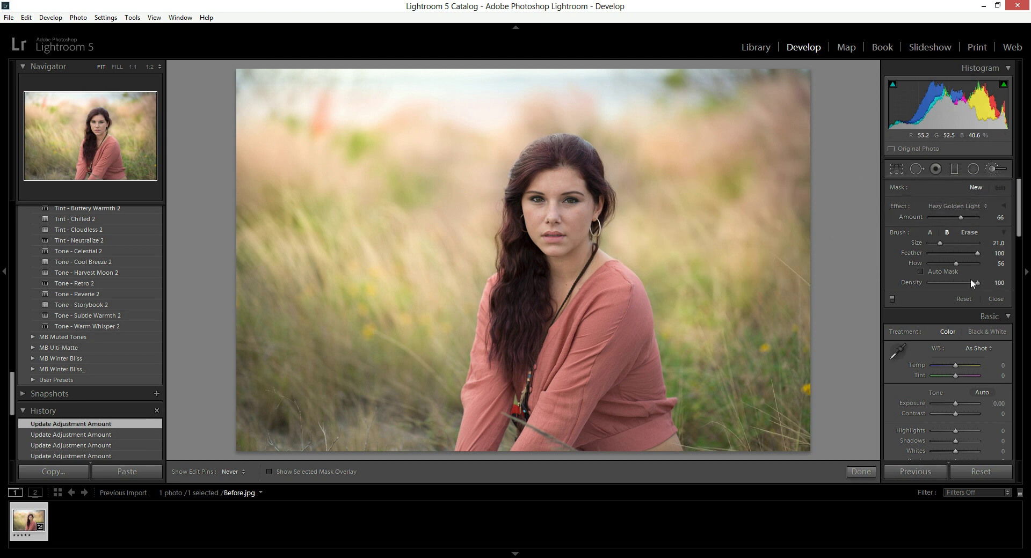
click(955, 205)
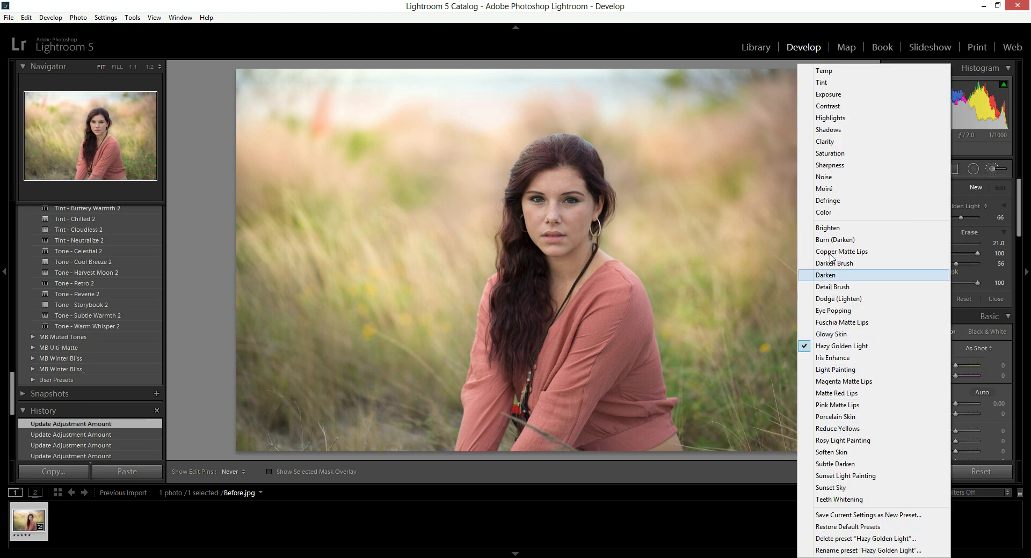
click(827, 228)
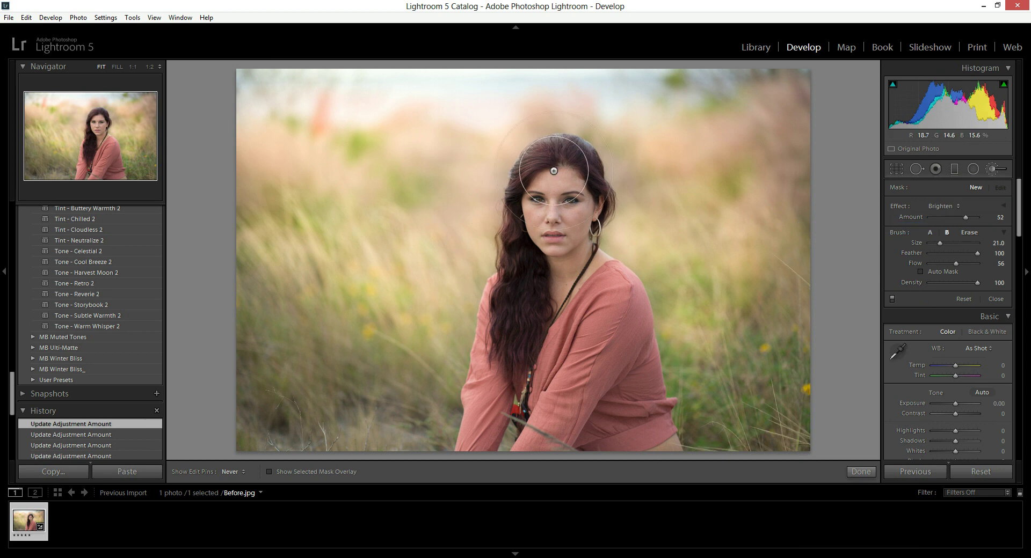
scroll(563, 197, down, 4)
scroll(564, 197, down, 6)
scroll(563, 215, down, 1)
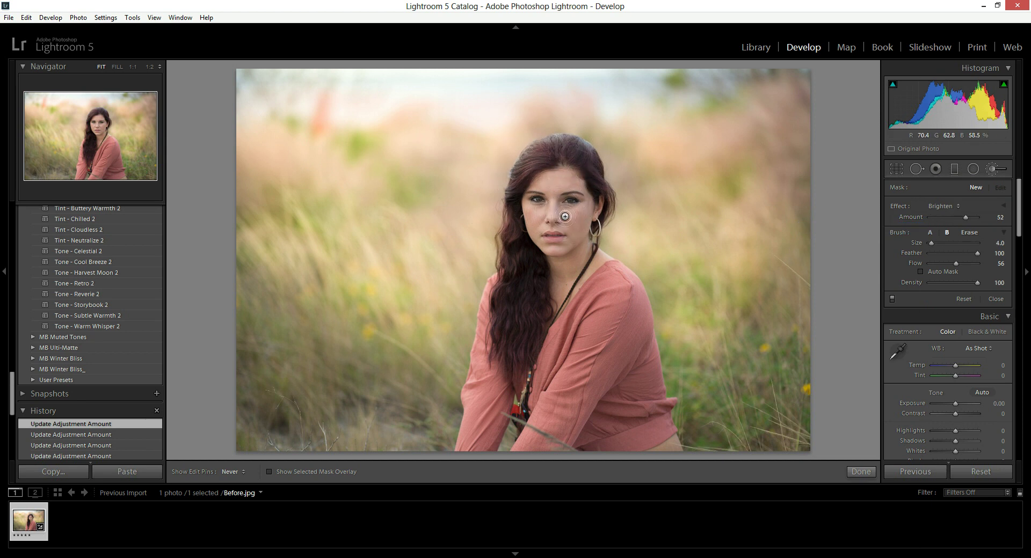
Zoom to 1:1 on the woman's face and set the Brighten brush to size 22 and flow 24.
click(96, 122)
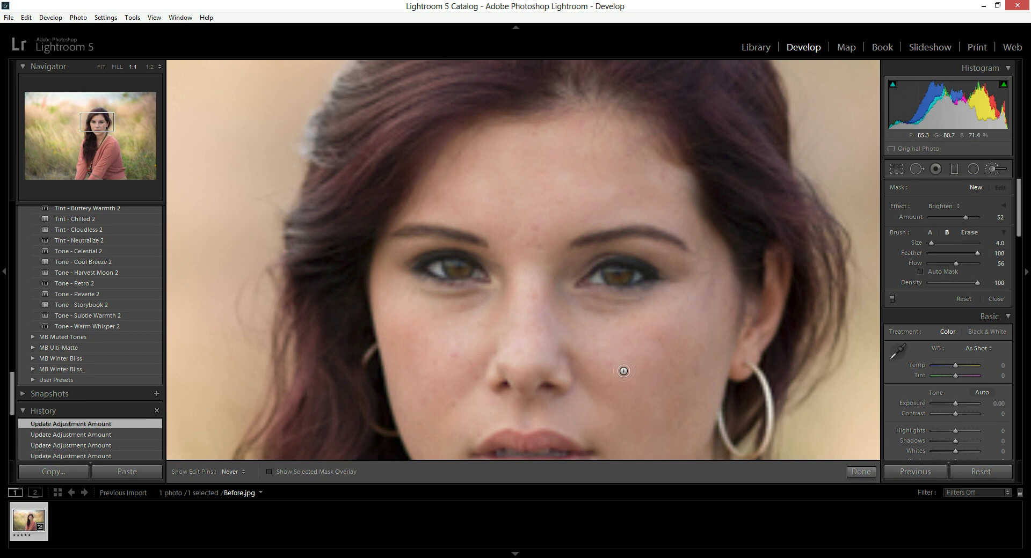
click(96, 125)
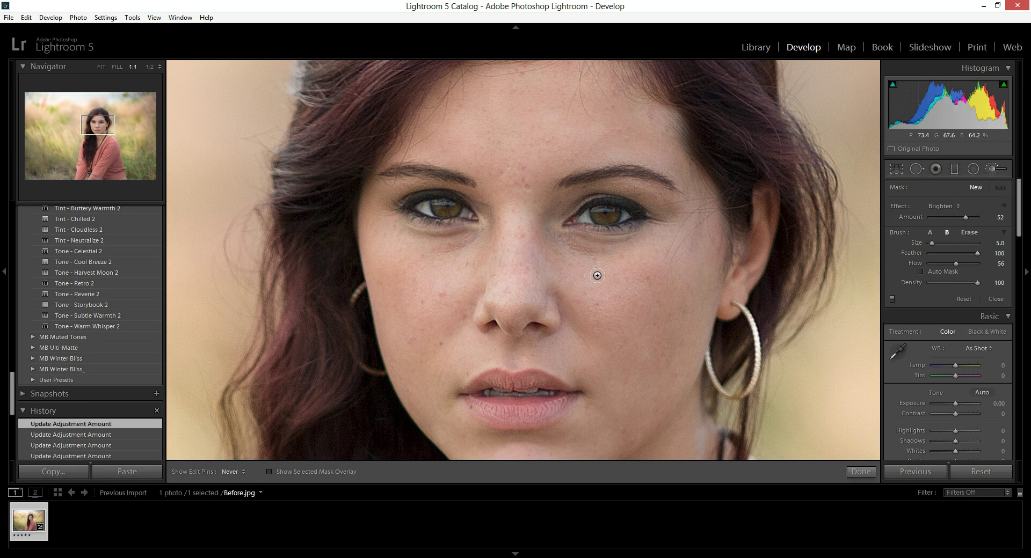
scroll(601, 293, up, 5)
scroll(594, 268, up, 3)
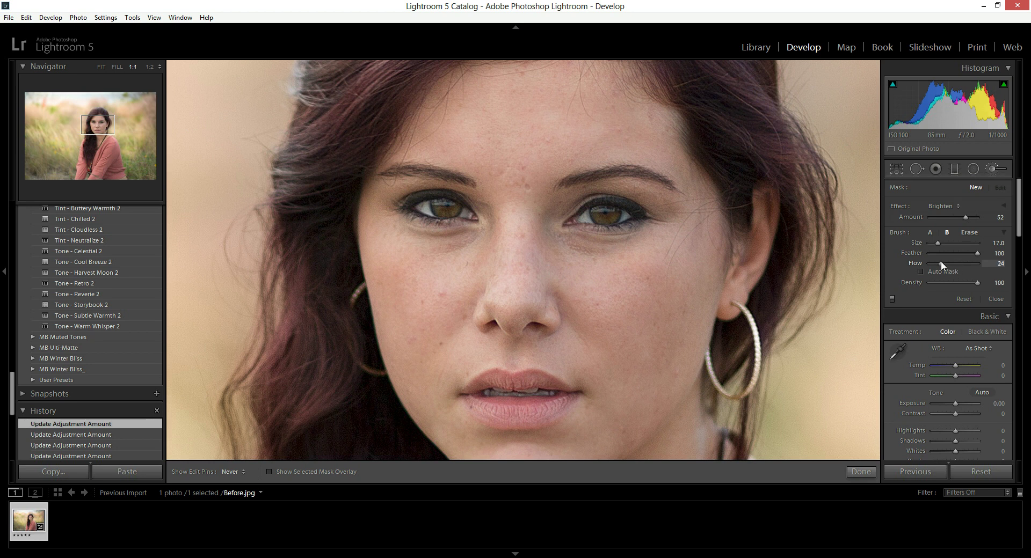
scroll(462, 268, up, 2)
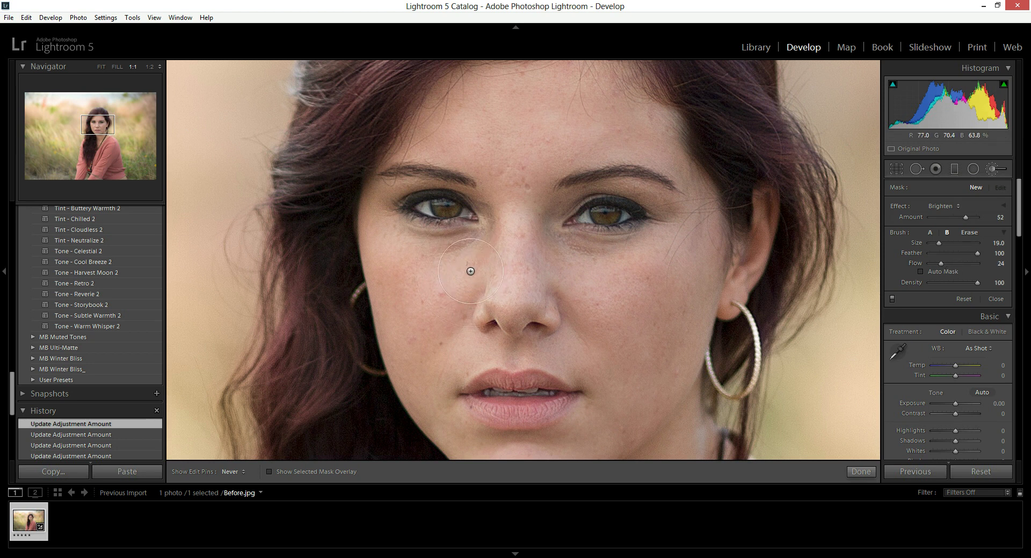
scroll(499, 121, up, 3)
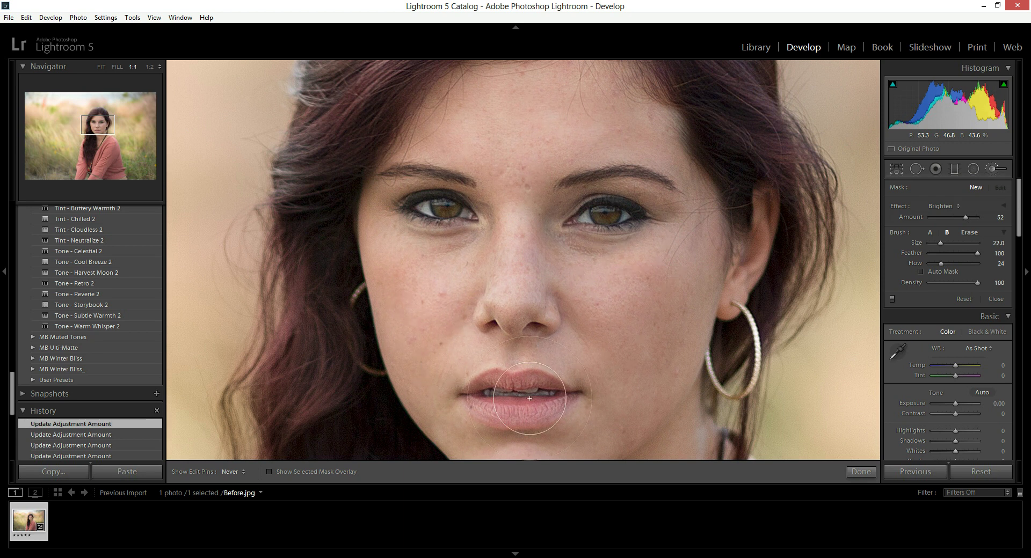
Paint the Brighten effect under the woman's right eye at brush size 22 and reduce the brush size to 10.
mouse_move(477, 217)
mouse_down()
mouse_move(456, 204)
mouse_move(464, 193)
mouse_up()
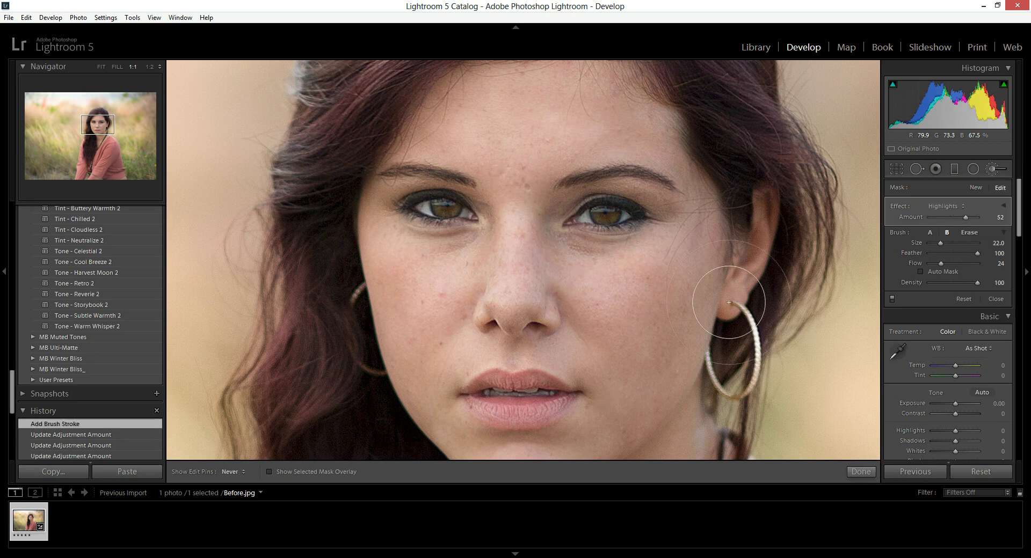
drag(438, 204, 430, 188)
scroll(664, 251, down, 1)
scroll(664, 251, down, 4)
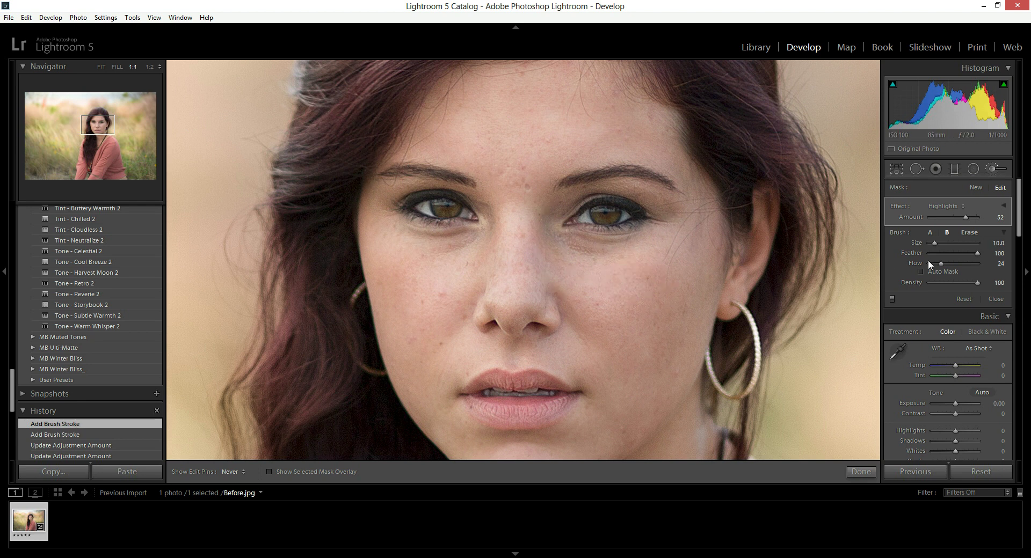
Set the Brighten brush flow to 30 and paint beneath the woman's left eye with a brush size of about 11.
drag(946, 262, 948, 263)
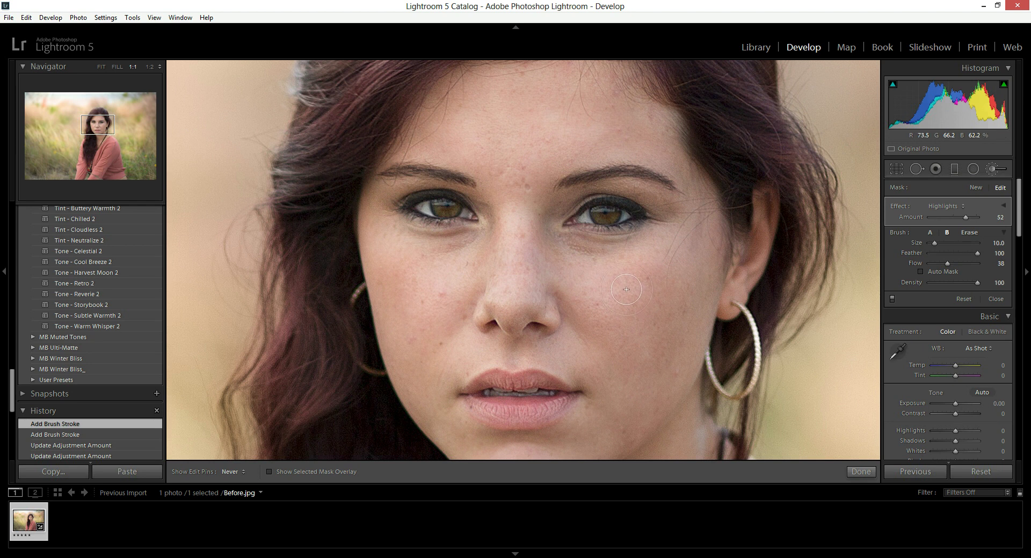
drag(944, 263, 942, 263)
drag(638, 236, 666, 223)
drag(601, 236, 641, 230)
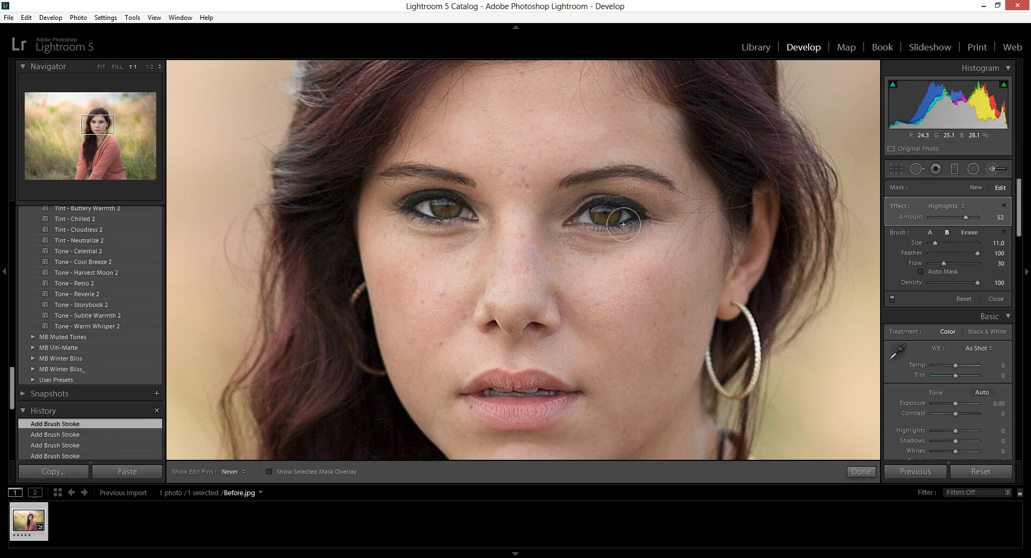
scroll(569, 236, down, 1)
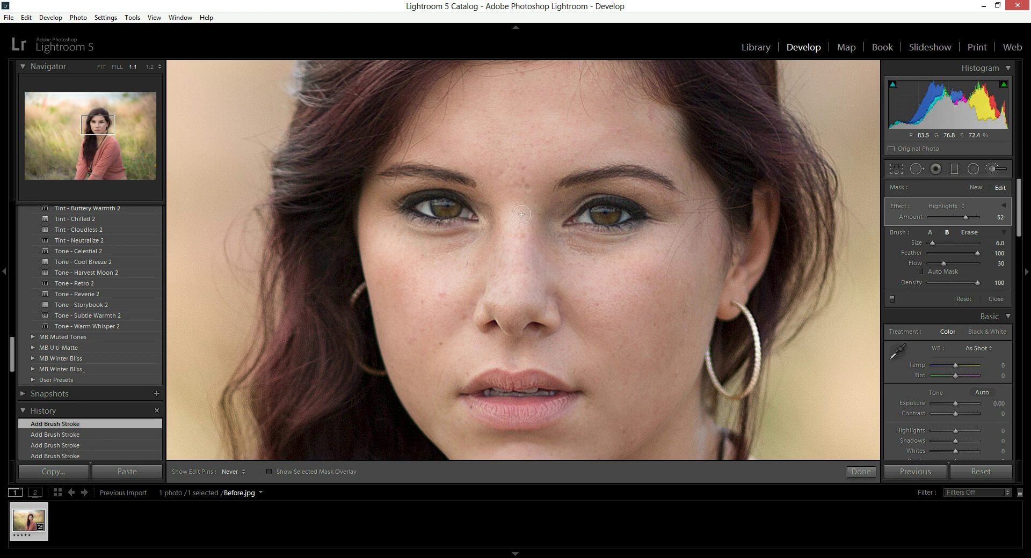
Continue the Brighten mask over the rest of the face with brush sizes from 6 to 14, and compare with brush adjustments off and on.
scroll(517, 157, up, 1)
scroll(527, 417, down, 1)
scroll(527, 417, down, 5)
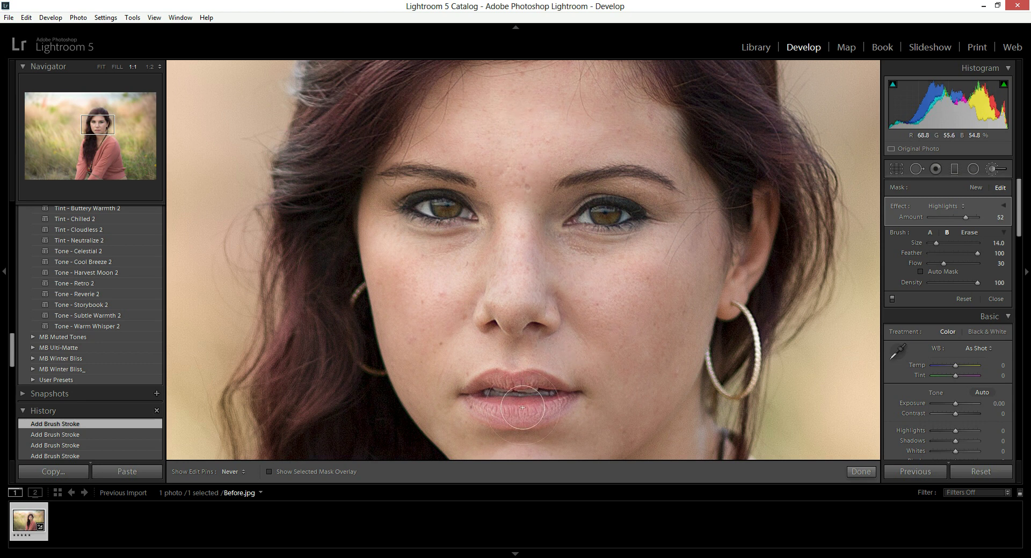
click(98, 129)
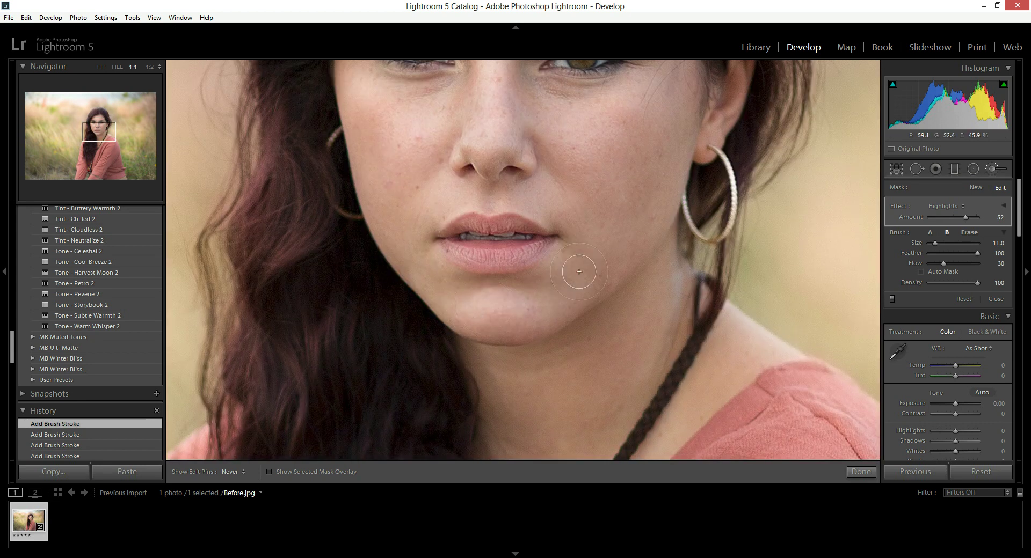
scroll(494, 104, up, 2)
drag(107, 142, 108, 135)
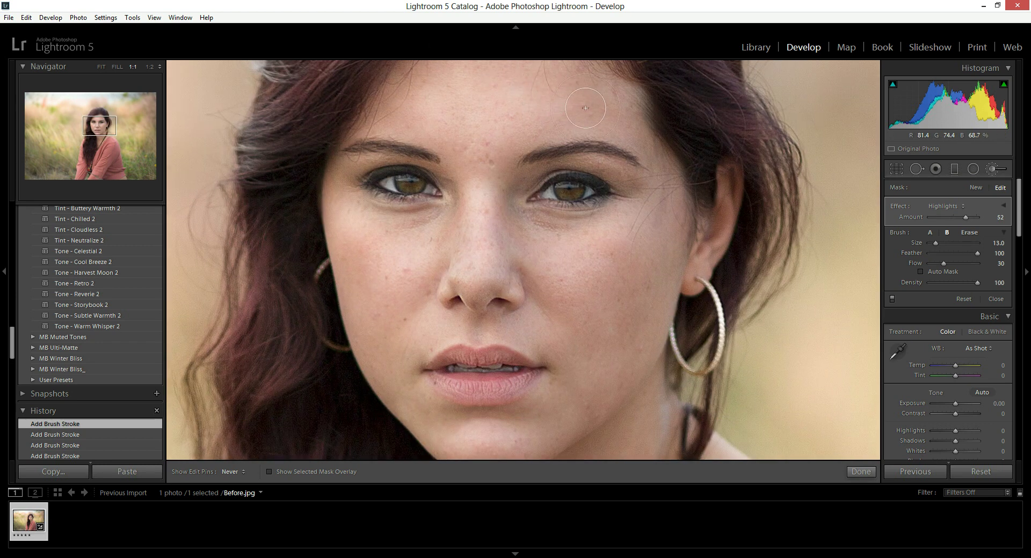
scroll(440, 193, down, 5)
click(893, 298)
click(892, 298)
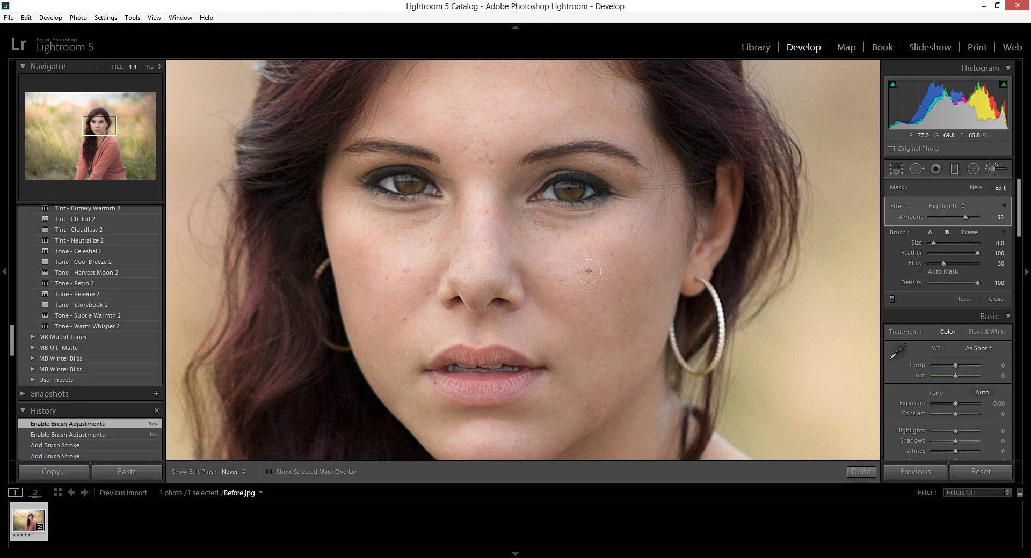
Start a new brush mask with the Porcelain Skin effect and paint the cheeks, nose and forehead at size 10 and flow 51.
click(975, 188)
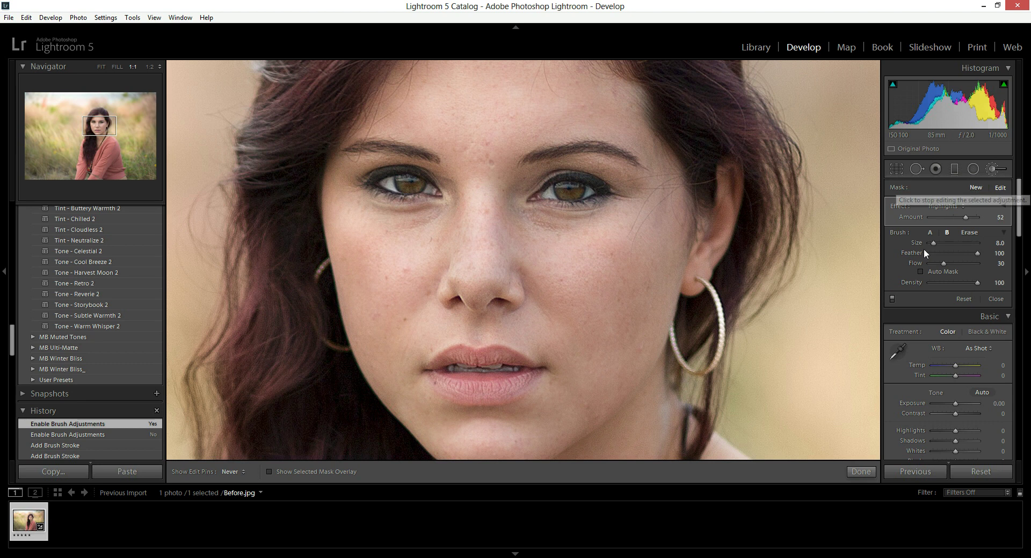
click(942, 206)
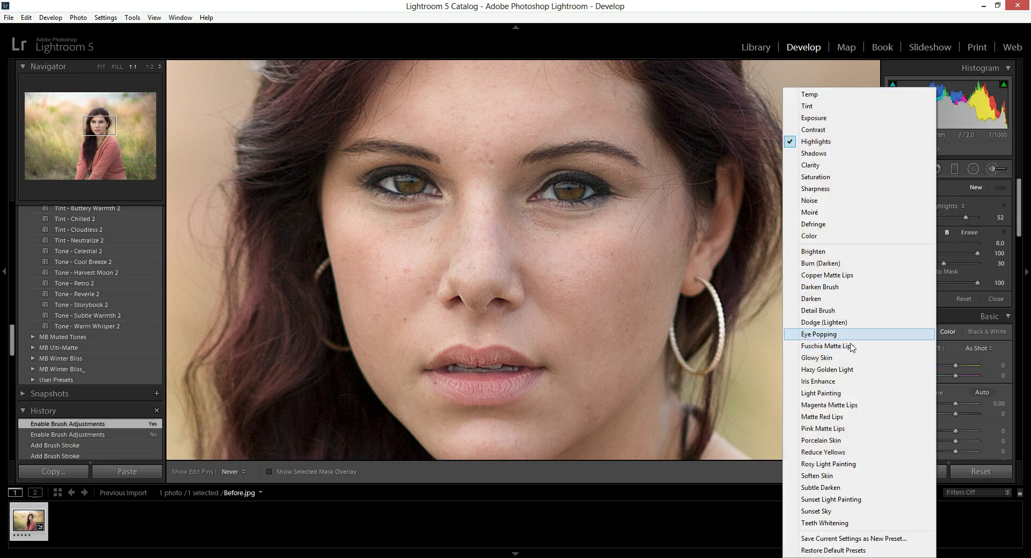
click(831, 441)
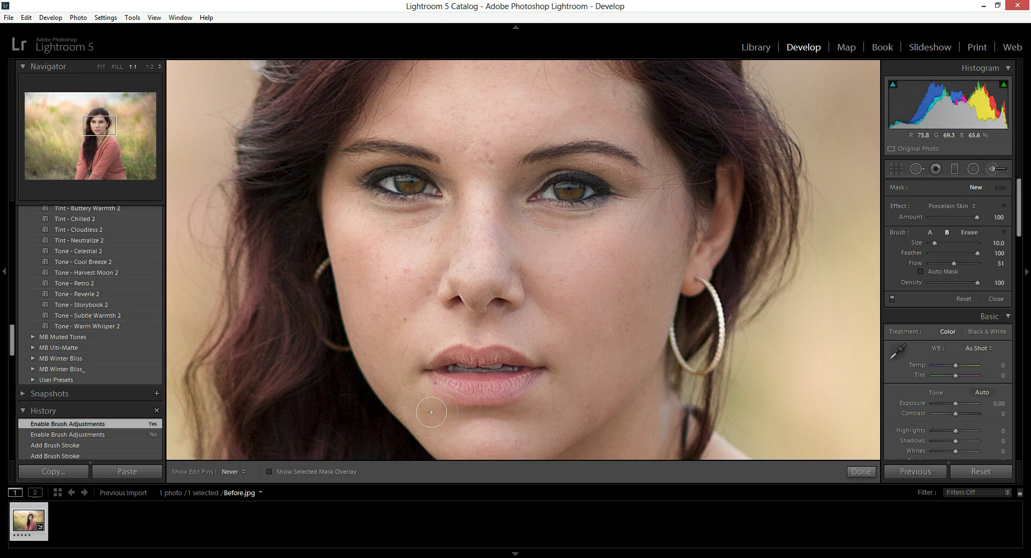
click(376, 279)
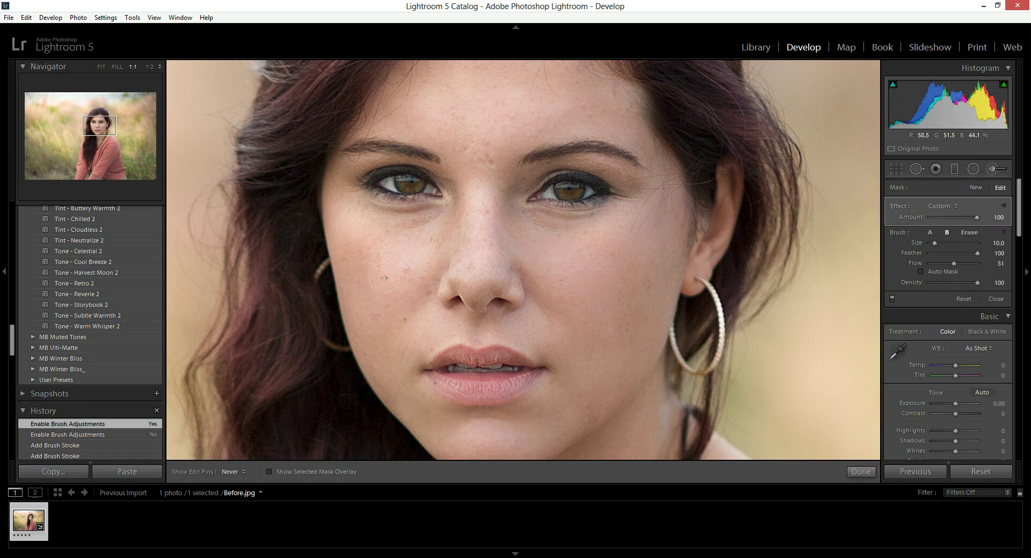
drag(376, 242, 358, 230)
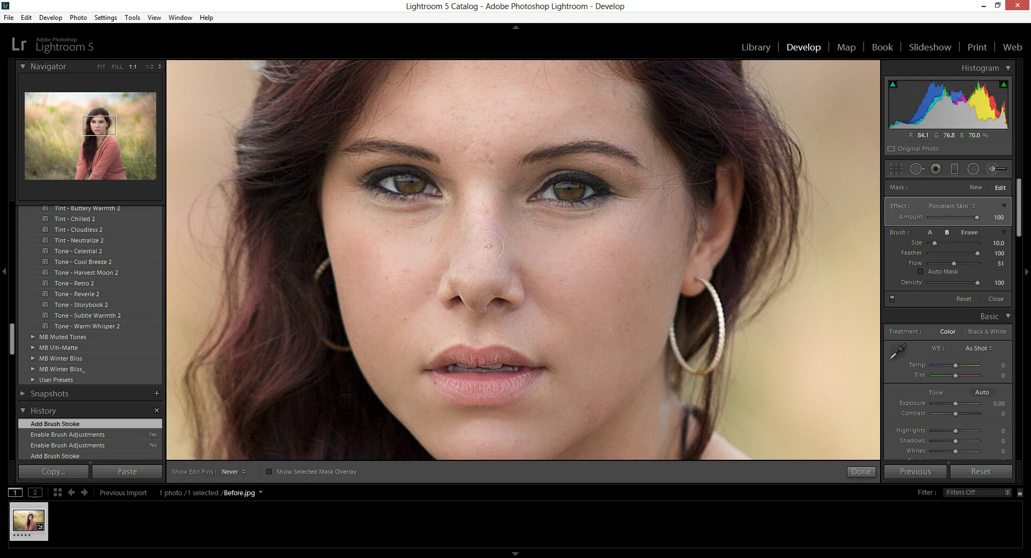
drag(468, 122, 440, 118)
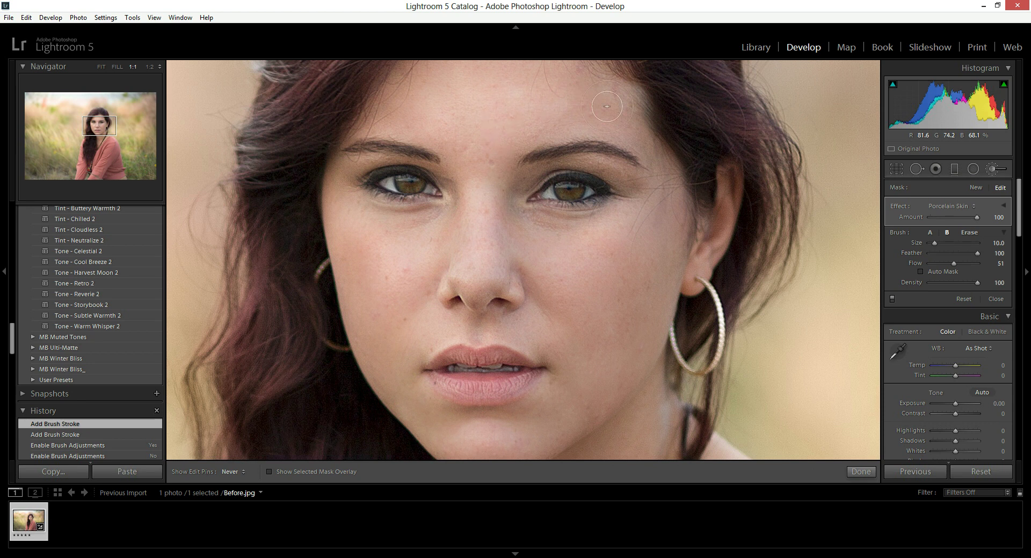
drag(581, 131, 580, 161)
Paint Porcelain Skin around the mouth with a smaller brush, set its size to 6, and compare with brush adjustments off and on.
key(bracketleft)
key(bracketleft)
key(bracketleft)
key(bracketleft)
key(bracketleft)
click(497, 330)
click(448, 385)
scroll(480, 391, down, 5)
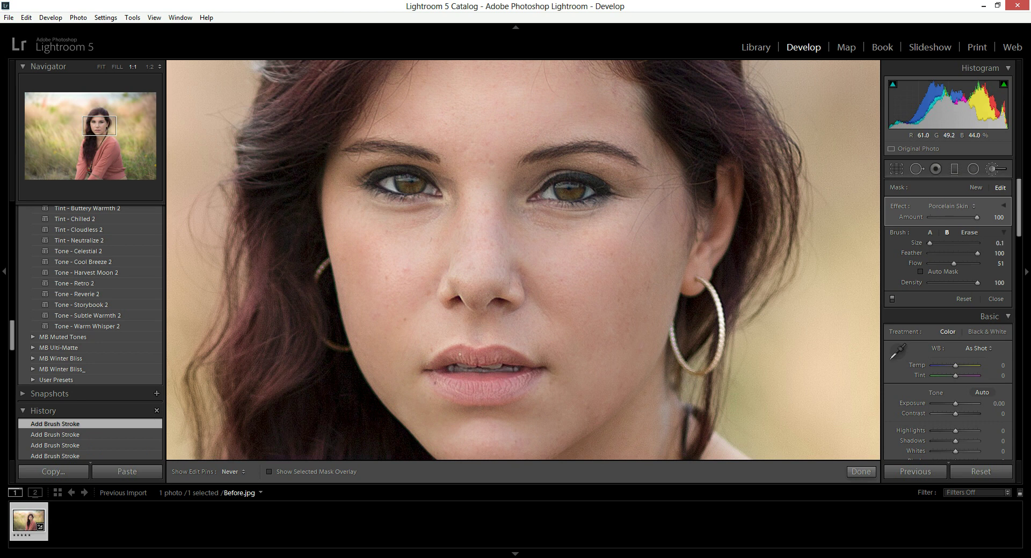
scroll(483, 360, up, 5)
scroll(593, 218, up, 2)
scroll(588, 220, up, 1)
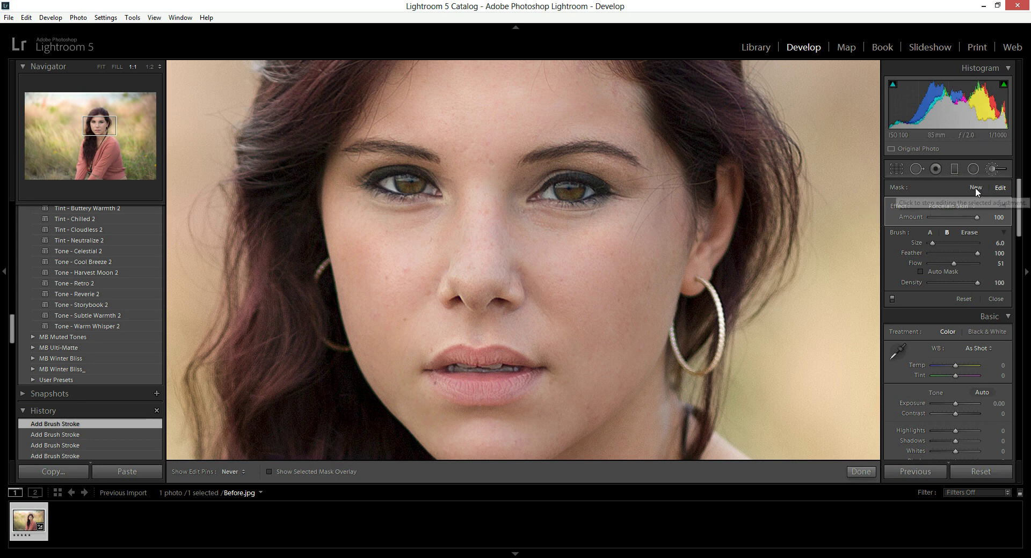
click(891, 300)
click(892, 299)
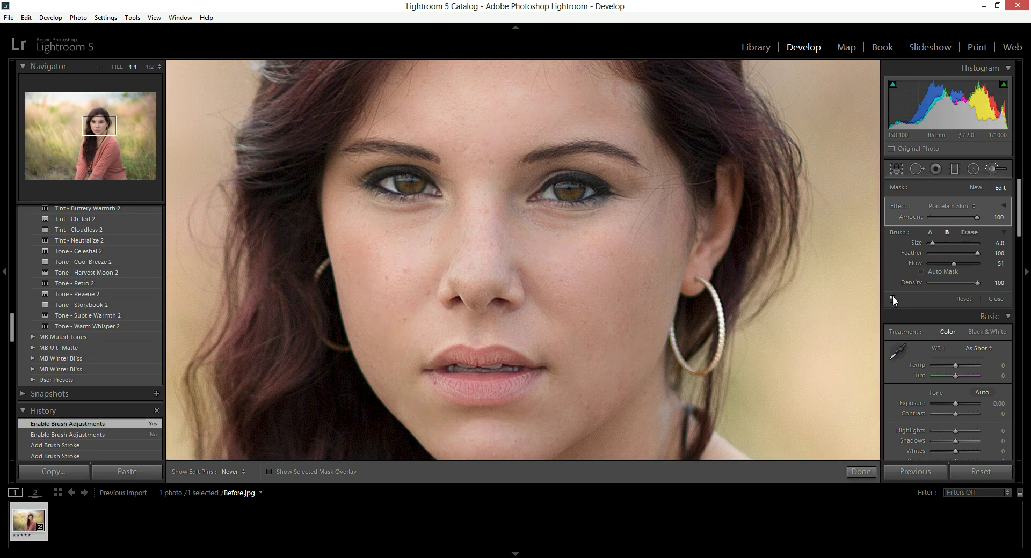
Start another new brush mask with the Brighten effect and increase the brush size to 9.
click(952, 205)
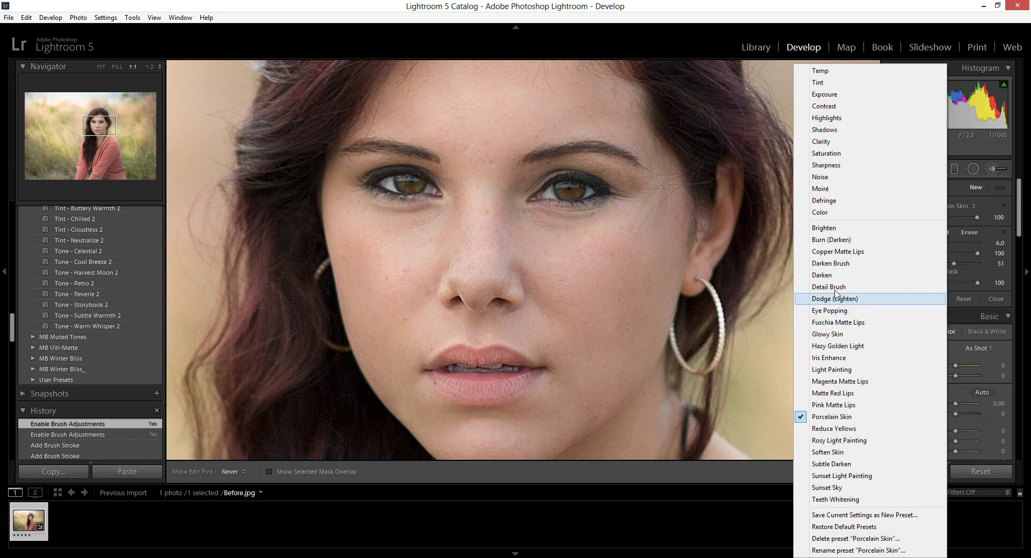
click(838, 228)
key(bracketright)
key(bracketright)
key(bracketright)
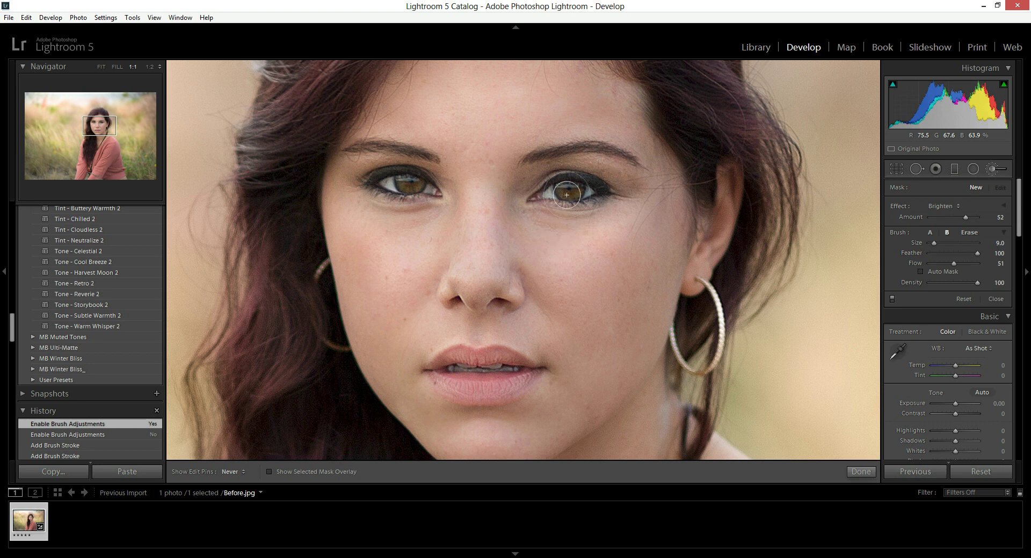
Brighten the nose bridge, cheeks, eye areas and chin, enlarging the brush to 17 for broader areas and reducing it to 11.
click(485, 226)
mouse_move(444, 232)
mouse_down()
mouse_move(419, 228)
mouse_move(387, 255)
mouse_up()
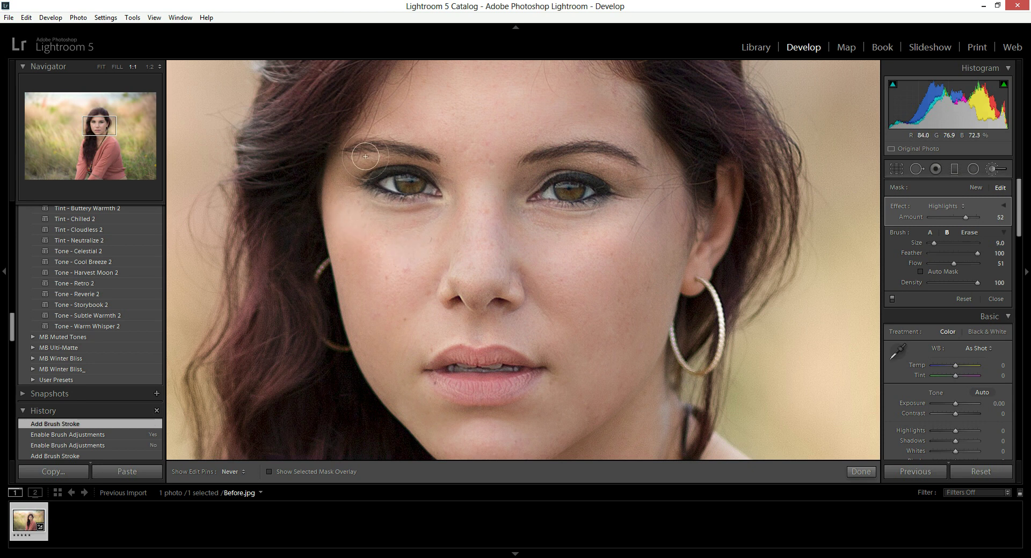
mouse_move(403, 208)
mouse_down()
mouse_move(424, 207)
mouse_move(376, 172)
mouse_up()
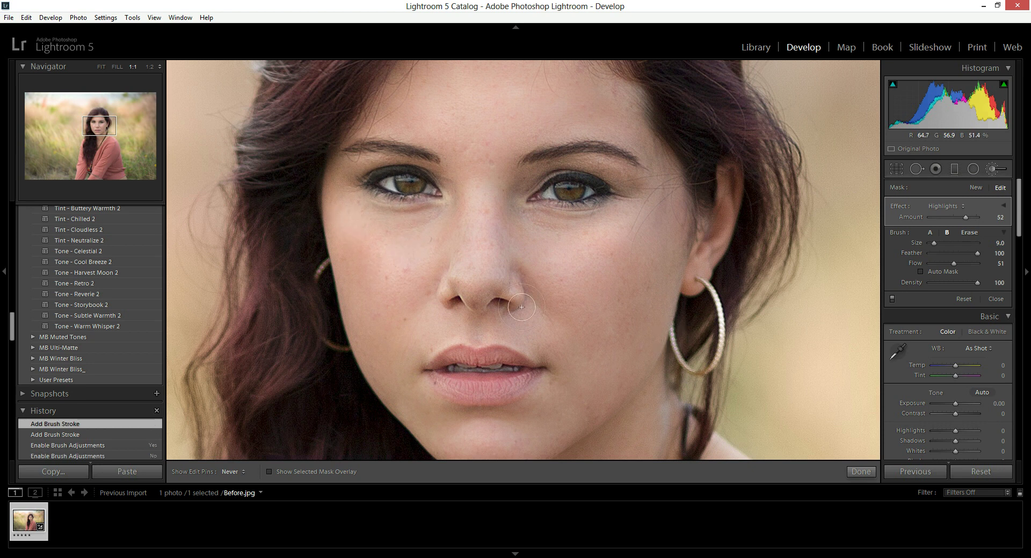
drag(530, 157, 557, 164)
scroll(510, 268, up, 3)
drag(503, 431, 515, 424)
scroll(475, 129, up, 1)
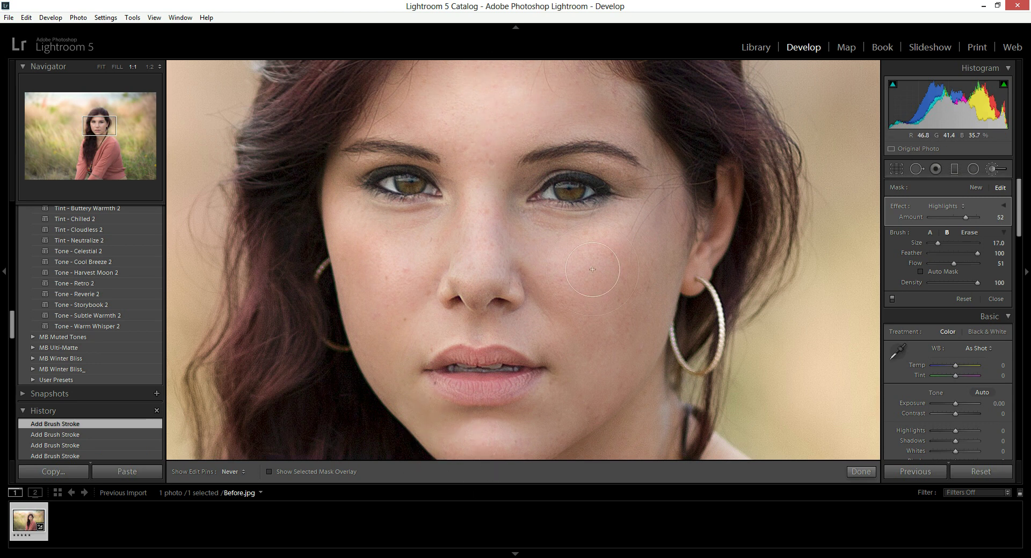
scroll(368, 269, down, 2)
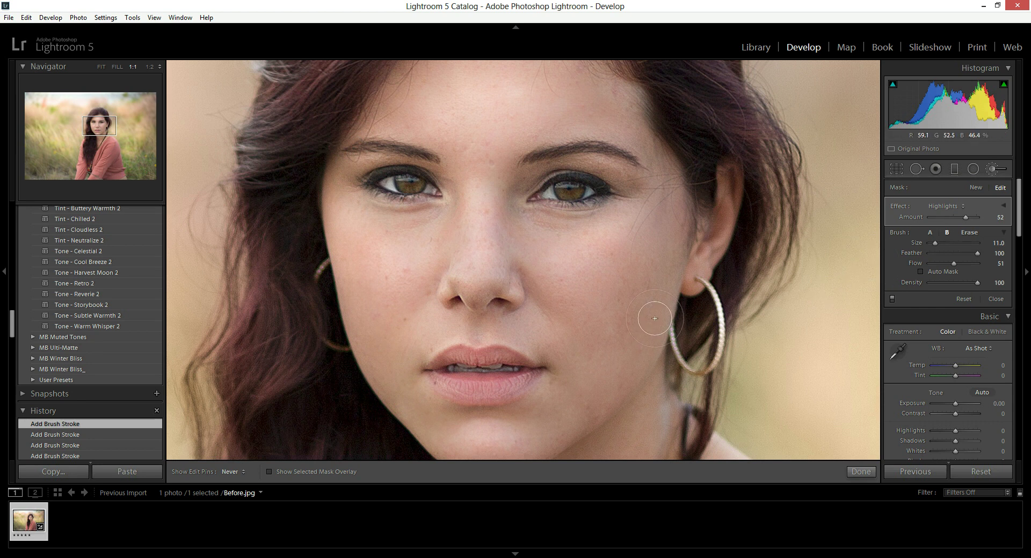
Start a new brush mask with the Pink Matte Lips effect at Amount 42 and paint both lips, reducing the brush size to 2 for the edges.
click(975, 187)
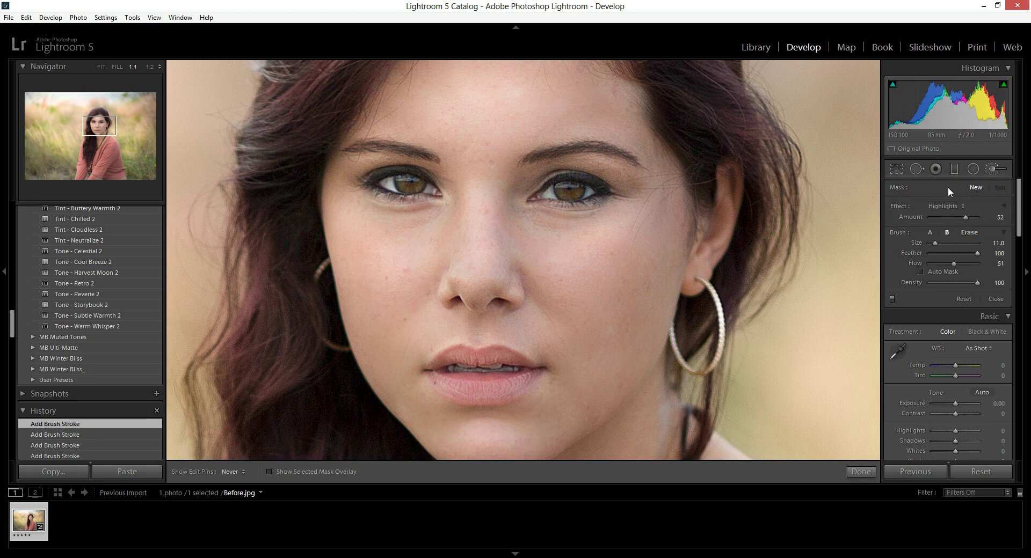
click(946, 207)
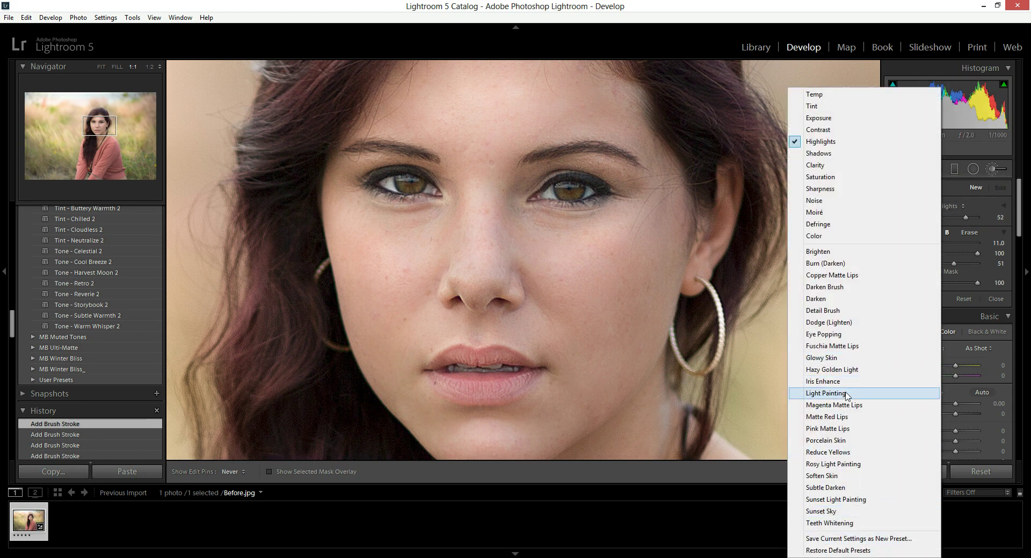
click(836, 429)
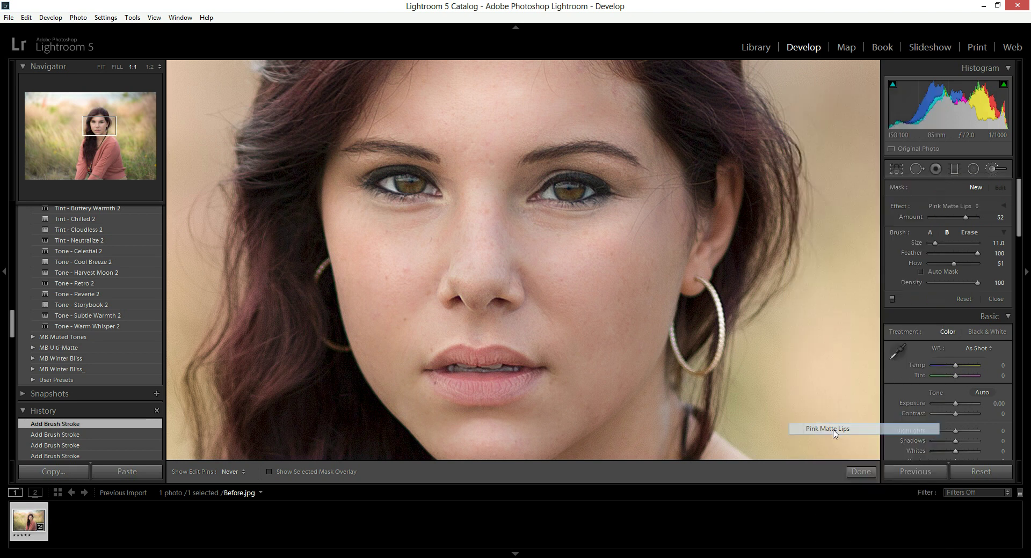
scroll(485, 385, down, 5)
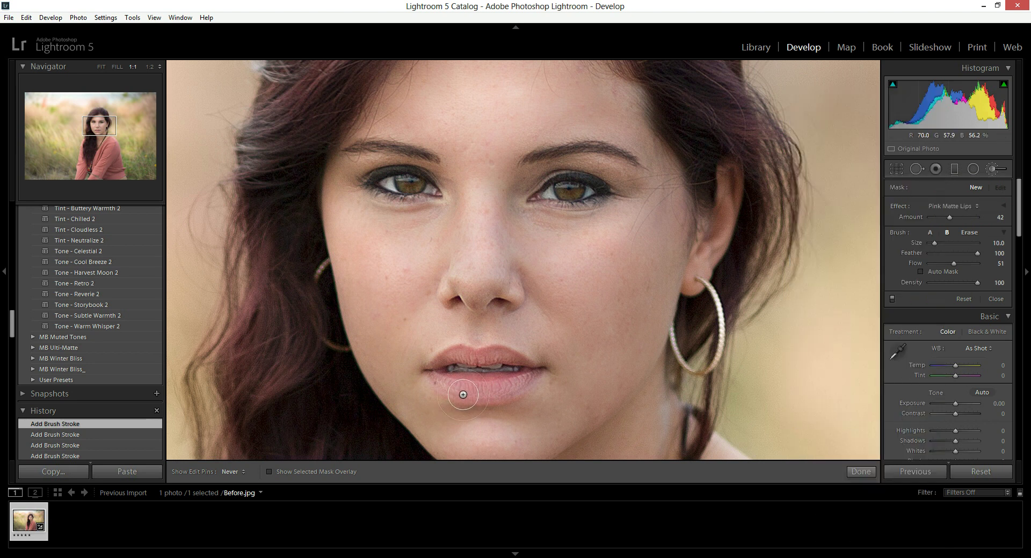
scroll(454, 389, down, 3)
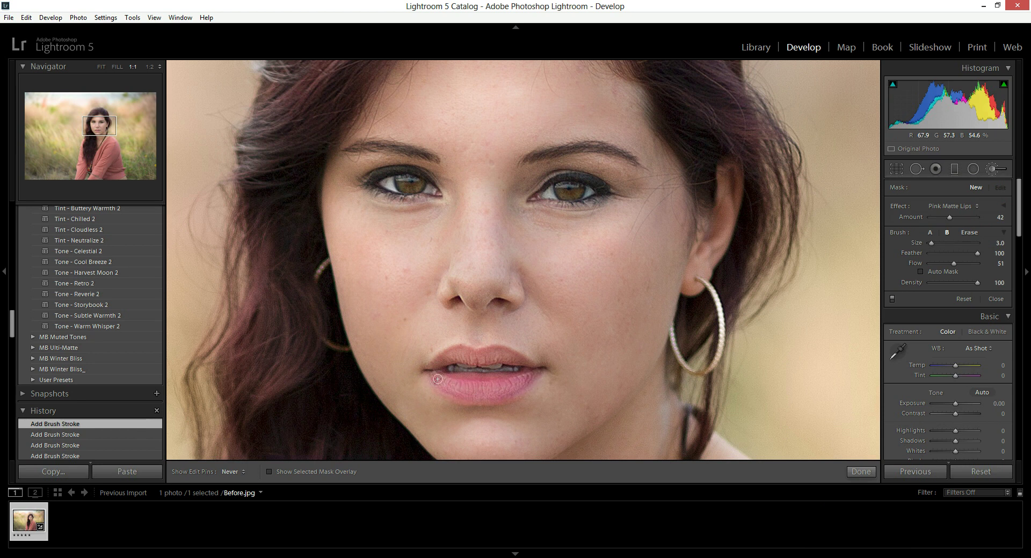
mouse_move(455, 384)
mouse_down()
mouse_move(515, 382)
mouse_move(498, 393)
mouse_move(530, 377)
mouse_move(489, 401)
mouse_move(462, 400)
mouse_move(493, 394)
mouse_move(484, 386)
mouse_move(459, 394)
mouse_move(441, 384)
mouse_up()
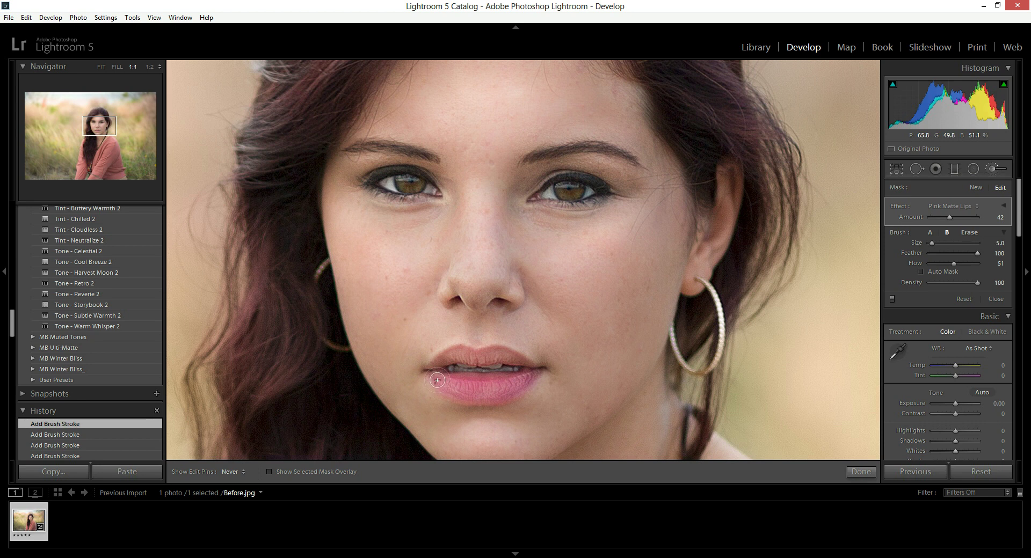
key(bracketleft)
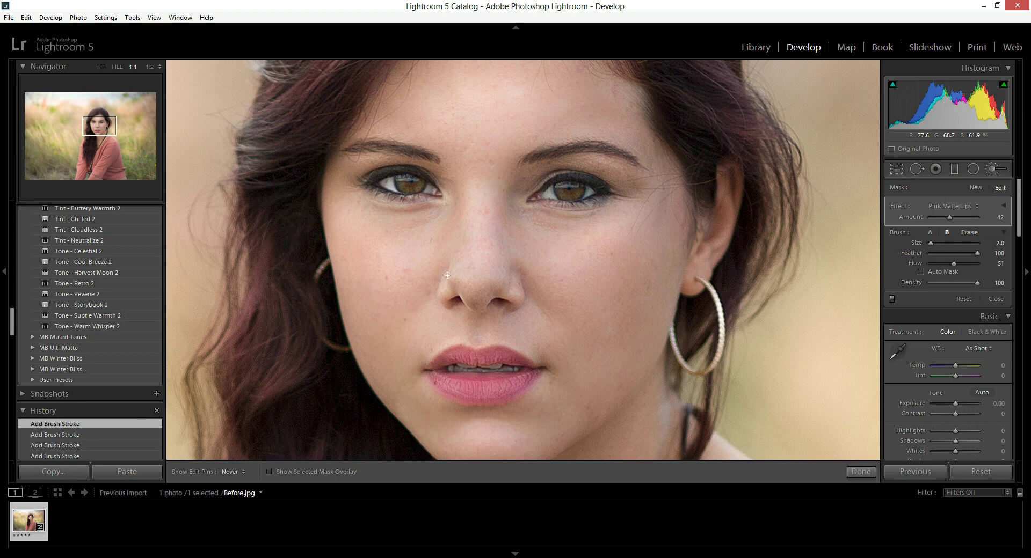
Start a new brush mask with the Eye Popping effect at Amount 20 and paint the woman's left iris at size 4.
click(974, 186)
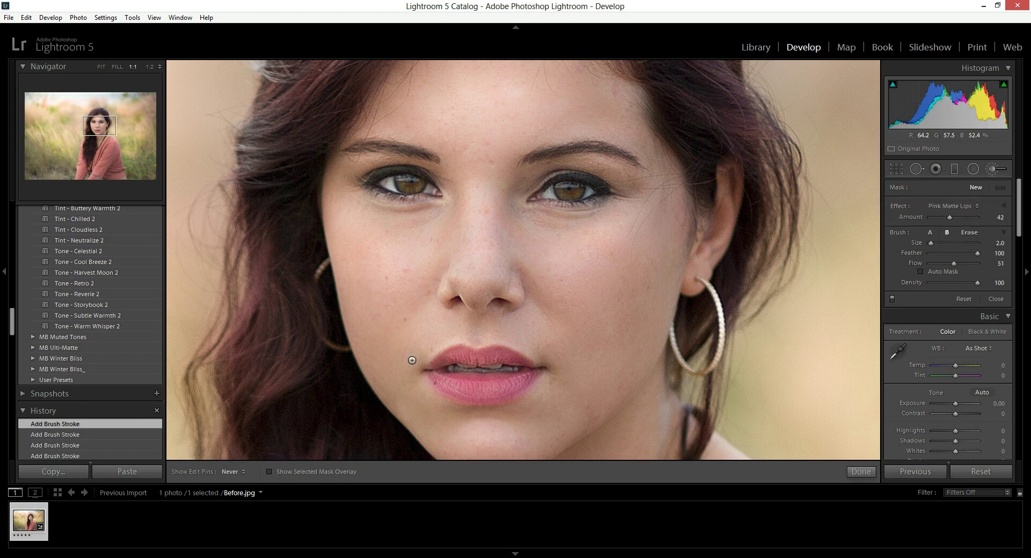
click(955, 205)
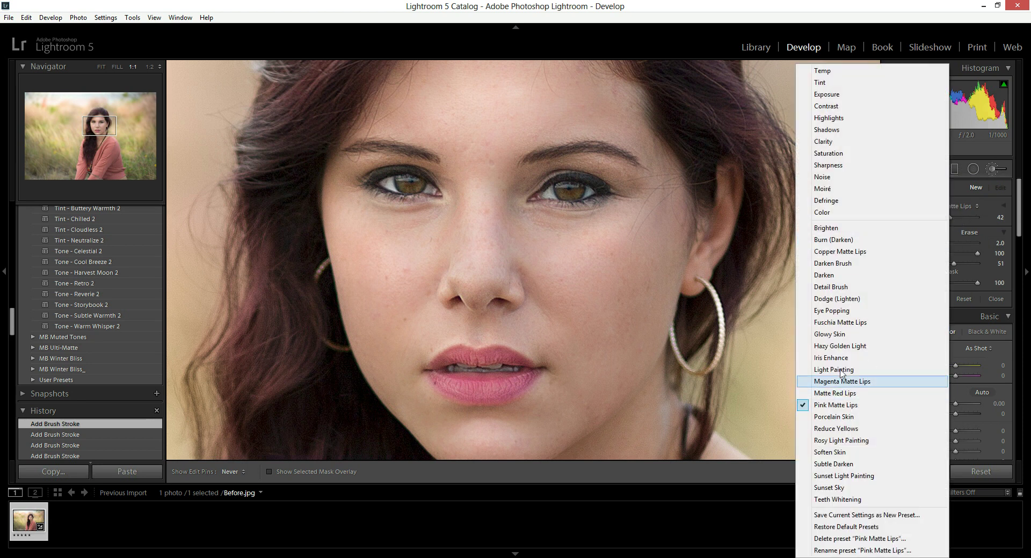
click(831, 310)
scroll(572, 188, up, 2)
mouse_move(569, 188)
mouse_down()
mouse_move(610, 176)
mouse_move(569, 189)
mouse_up()
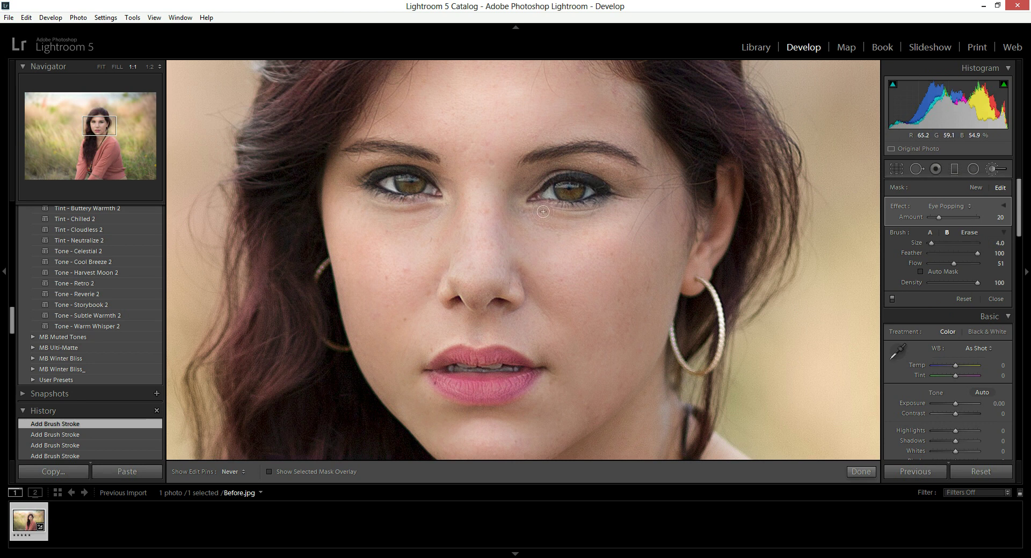
Lower the Eye Popping brush flow to 25, paint over both irises with a small brush, and set the brush size to 5.
scroll(557, 253, up, 3)
scroll(592, 277, up, 3)
drag(953, 263, 941, 263)
key(bracketleft)
key(bracketleft)
key(bracketleft)
key(bracketleft)
key(bracketleft)
key(bracketleft)
key(bracketleft)
key(bracketleft)
key(bracketleft)
mouse_move(573, 189)
mouse_down()
mouse_move(564, 189)
mouse_move(573, 193)
mouse_up()
mouse_move(410, 184)
mouse_down()
mouse_move(418, 183)
mouse_move(408, 170)
mouse_up()
scroll(473, 263, up, 4)
scroll(481, 394, down, 5)
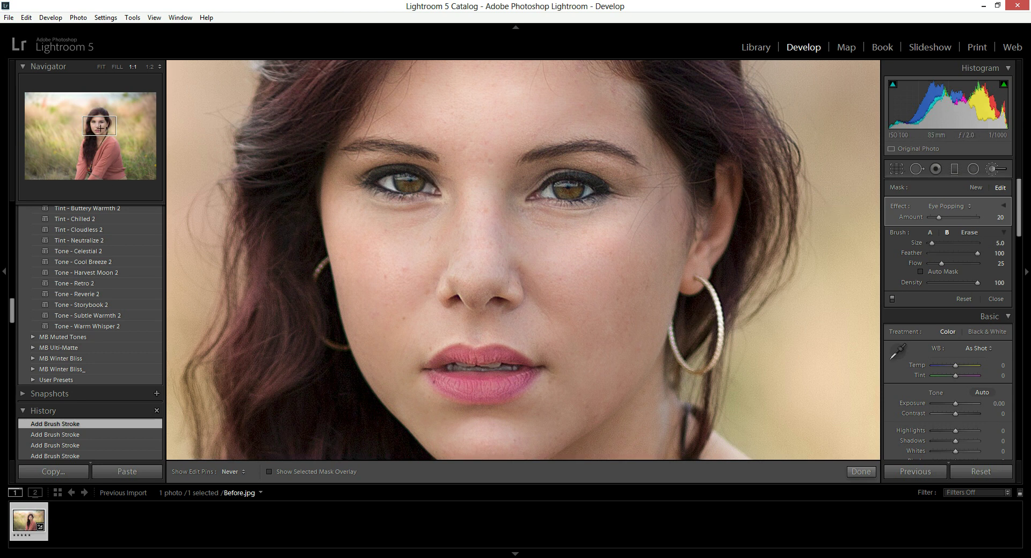
Fit the whole photo in view and start a new brush mask.
key(z)
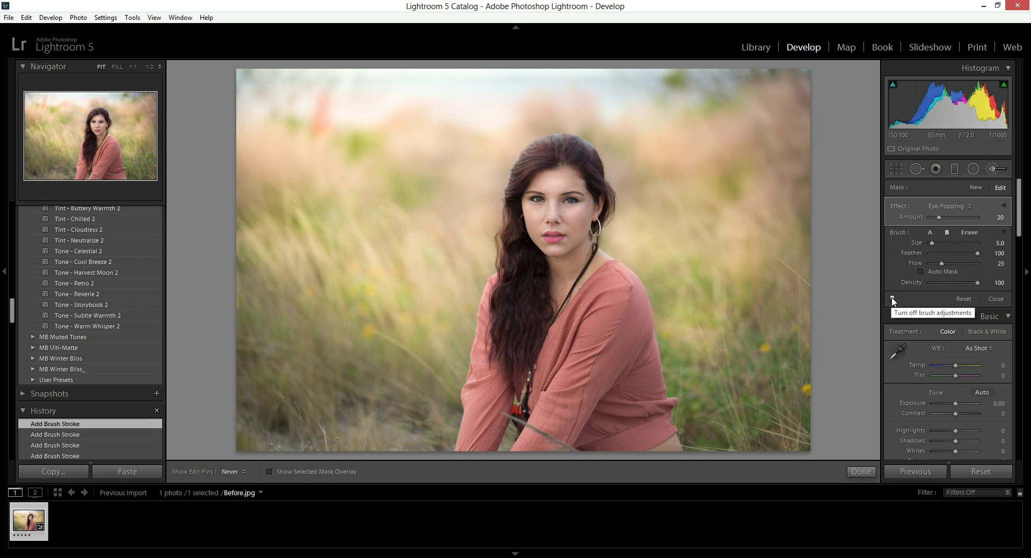
click(974, 187)
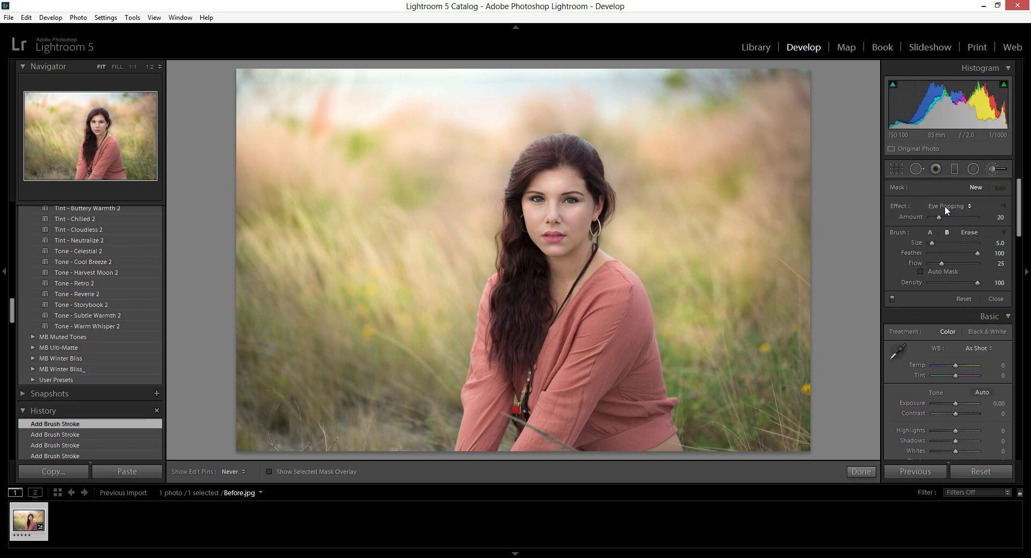
click(944, 205)
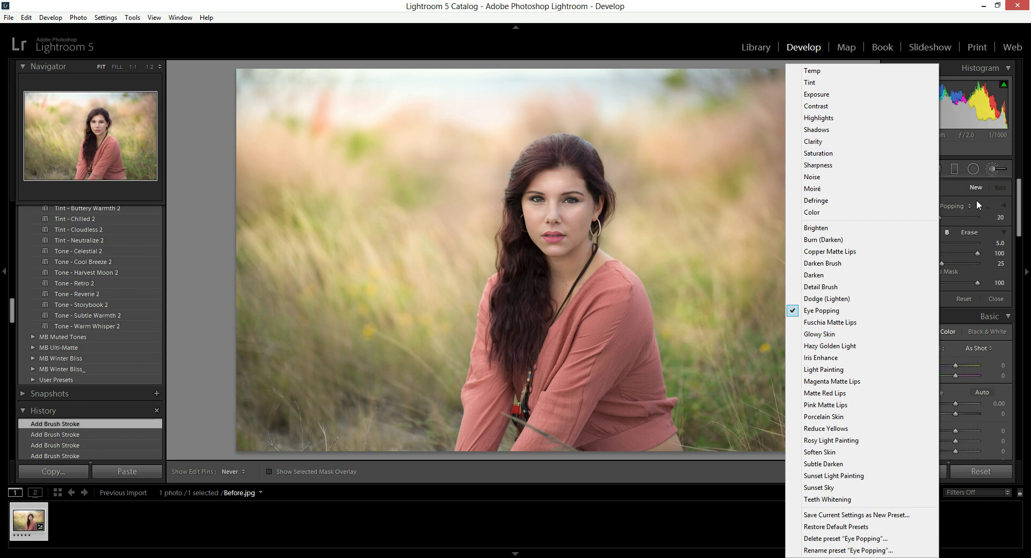
click(955, 189)
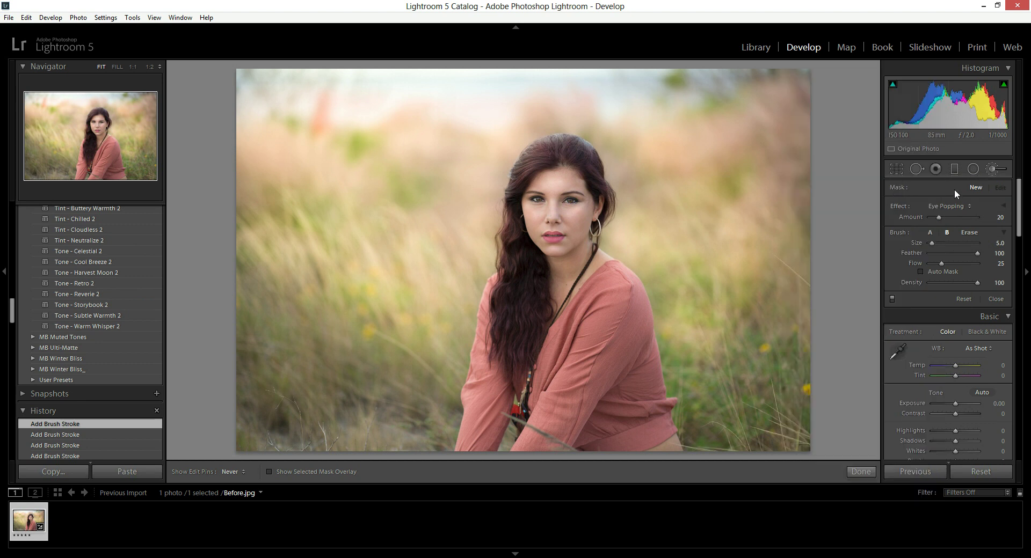
Compare the portrait with all brush adjustments turned off and on, leaving them enabled.
click(892, 298)
click(892, 299)
click(892, 299)
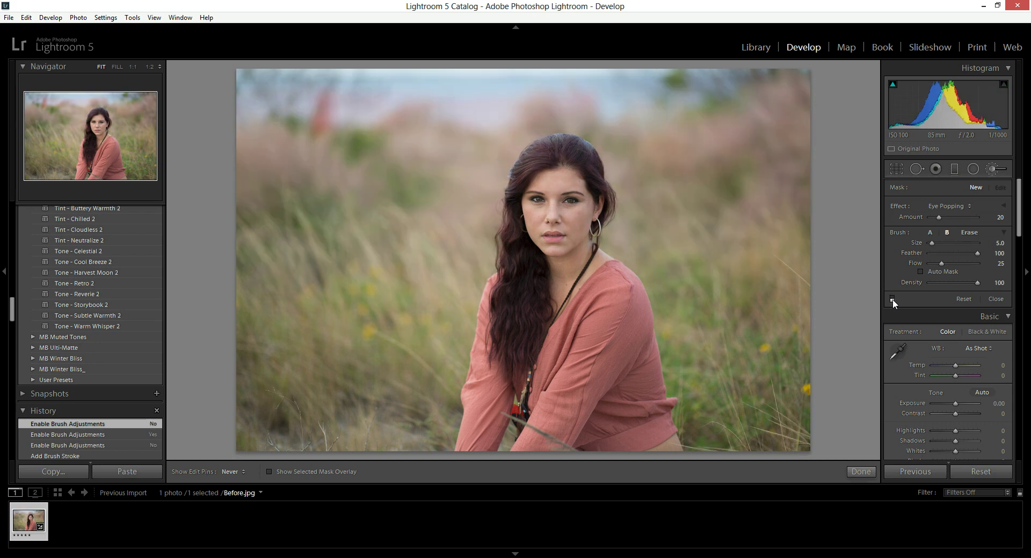
click(892, 298)
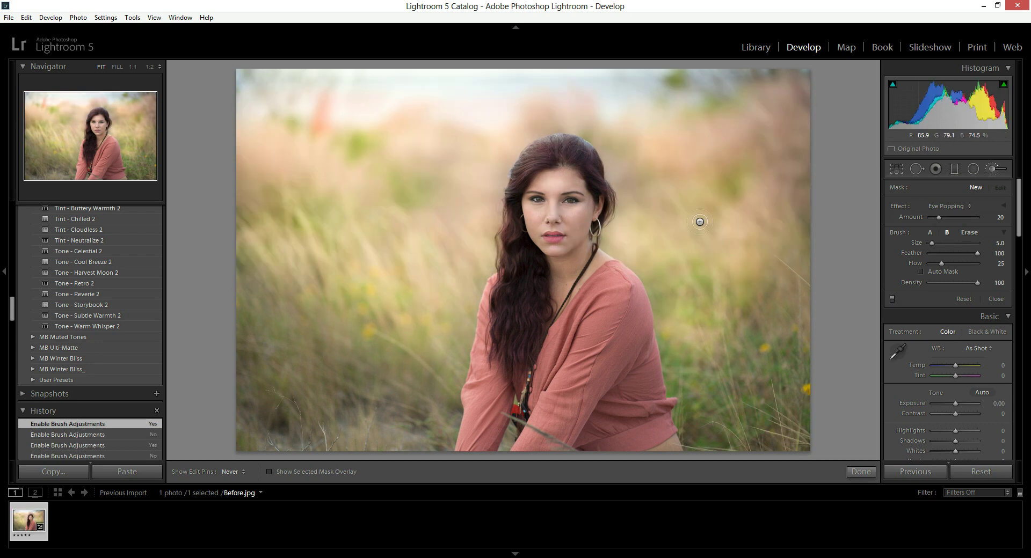
Paint the Brighten effect at Amount 52 and Flow 20 over the face at size 11 and the long hair at size 5, and compare before and after.
click(948, 207)
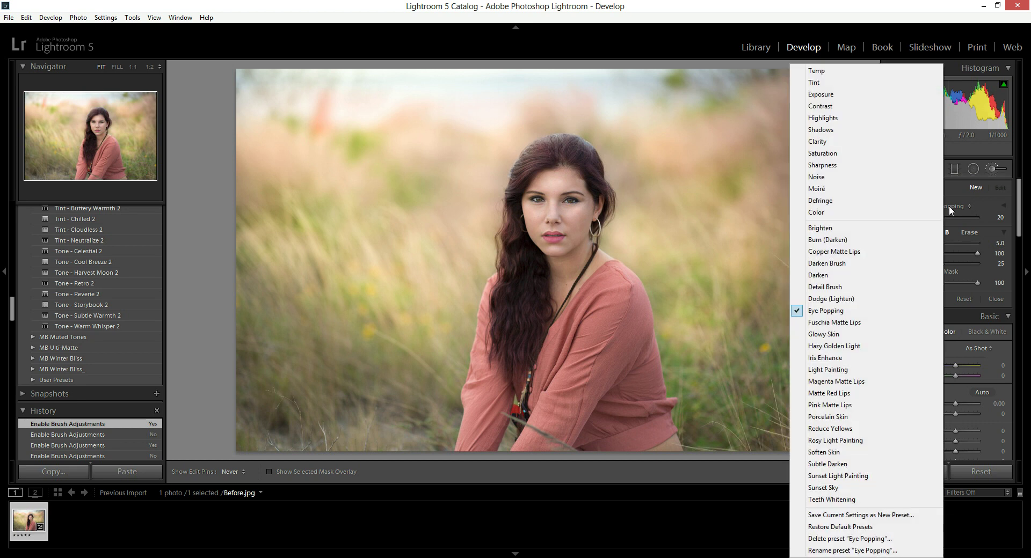
click(841, 233)
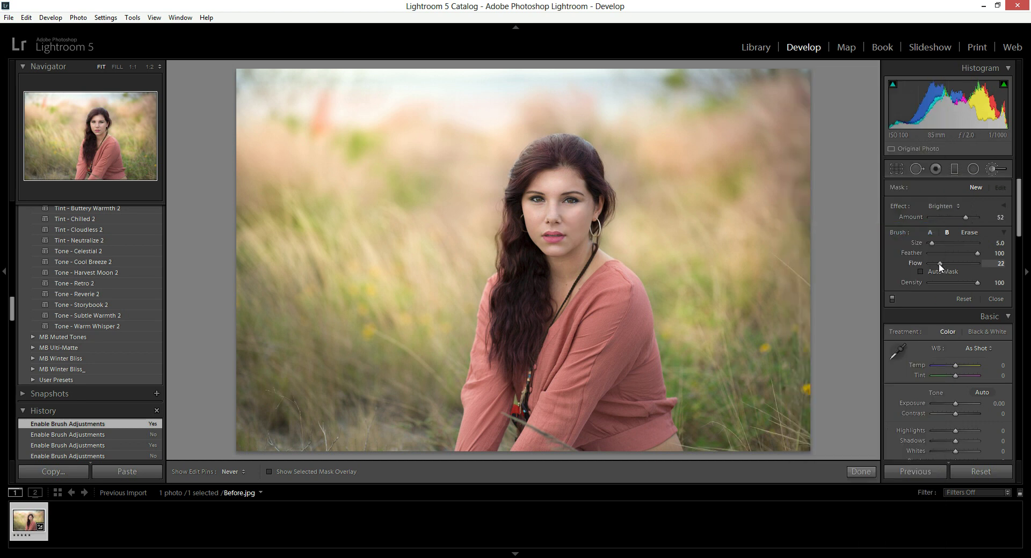
scroll(564, 220, up, 3)
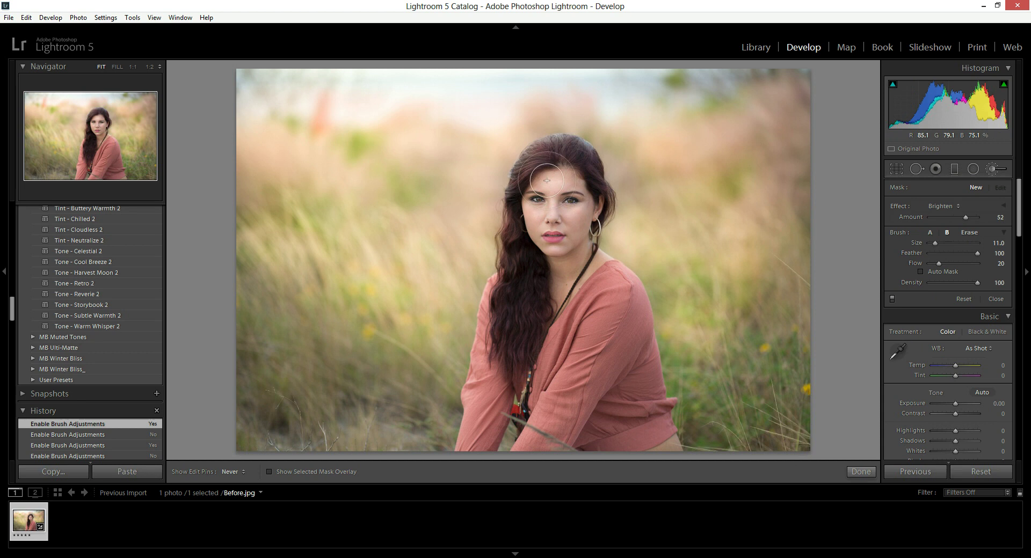
mouse_move(577, 218)
mouse_down()
mouse_move(569, 180)
mouse_move(571, 236)
mouse_up()
mouse_move(551, 411)
mouse_down()
mouse_move(534, 412)
mouse_move(561, 369)
mouse_move(505, 289)
mouse_move(498, 256)
mouse_up()
scroll(502, 257, down, 3)
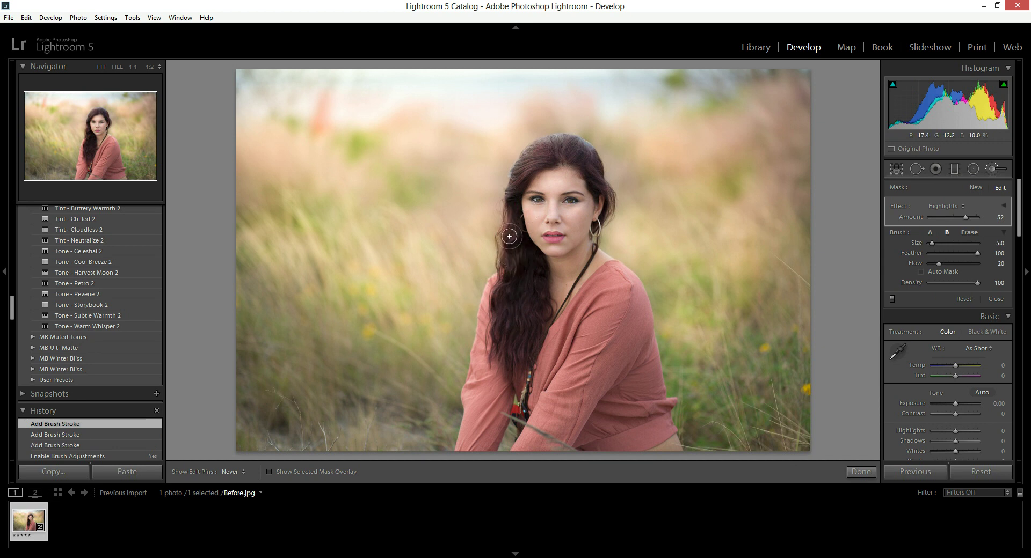
drag(510, 340, 507, 222)
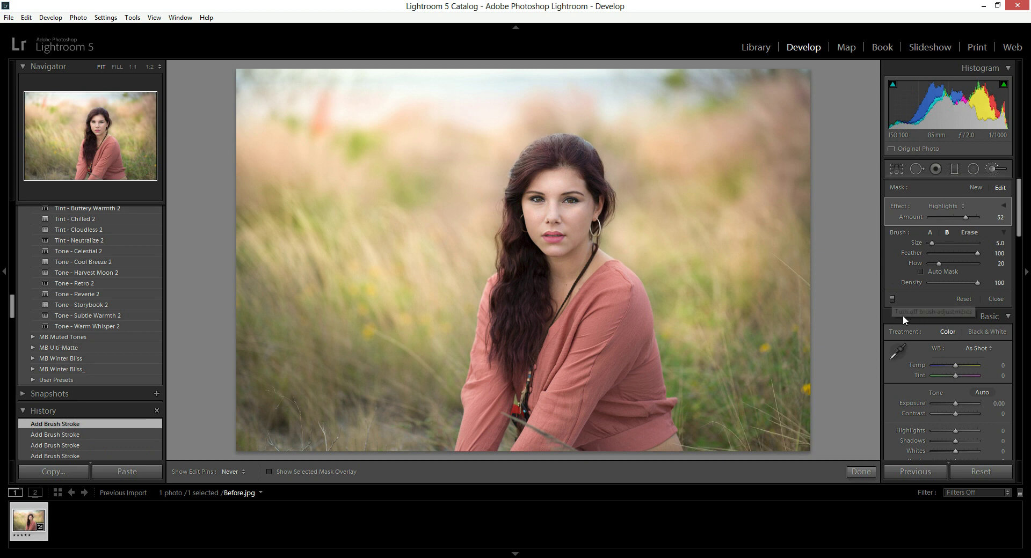
click(891, 299)
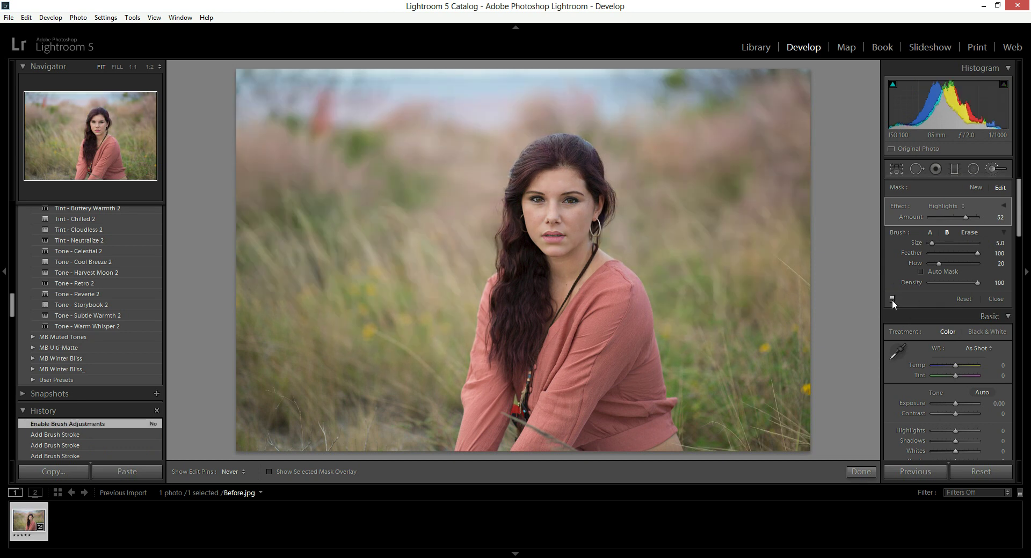
click(892, 299)
Show the edit pins, select the lip mask, set its Amount to 40, and hide the pins again.
key(h)
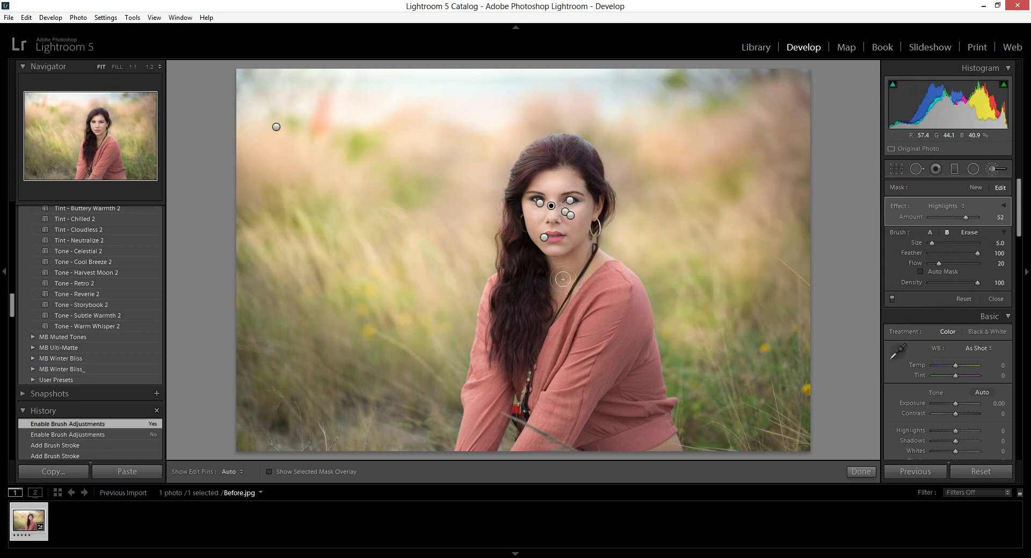
click(543, 238)
drag(306, 286, 322, 287)
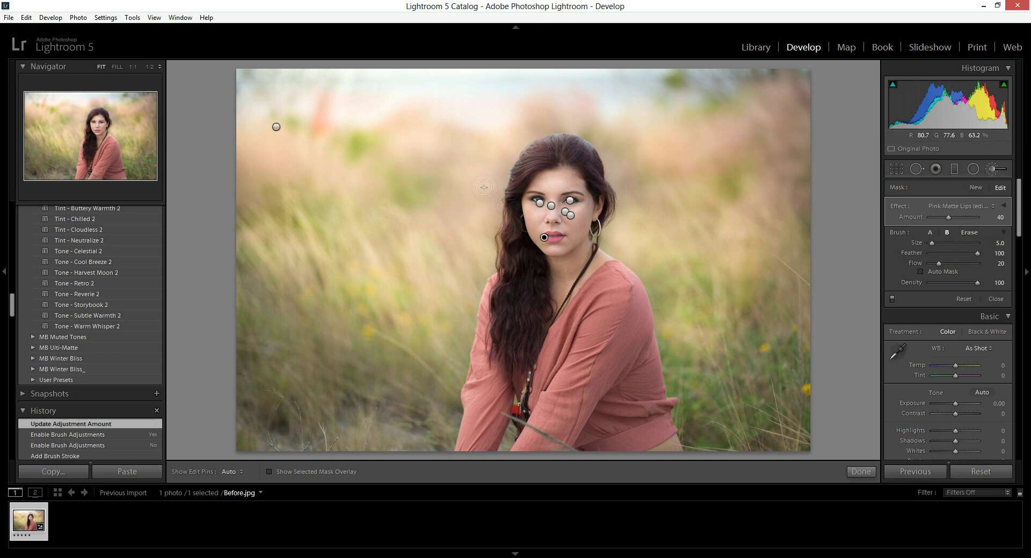
key(h)
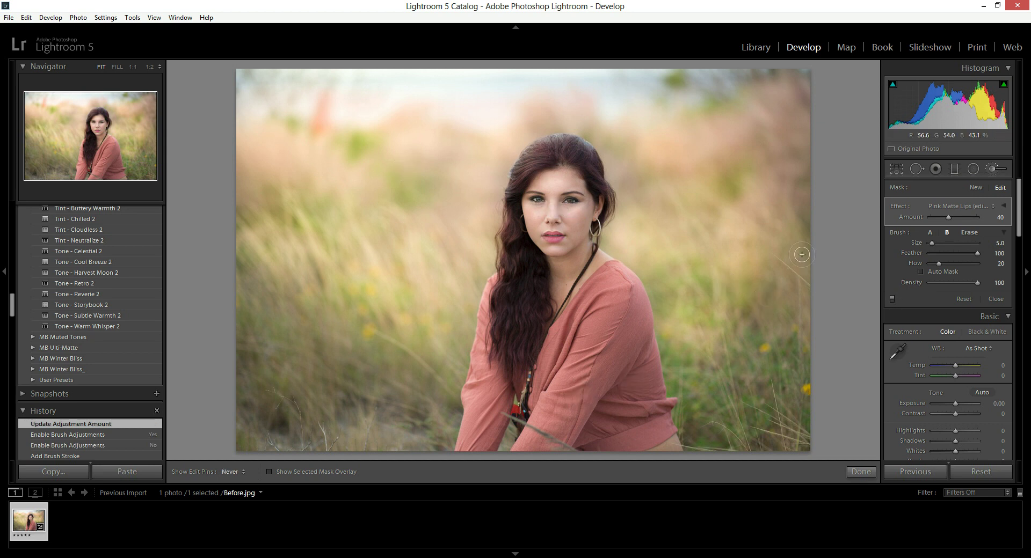